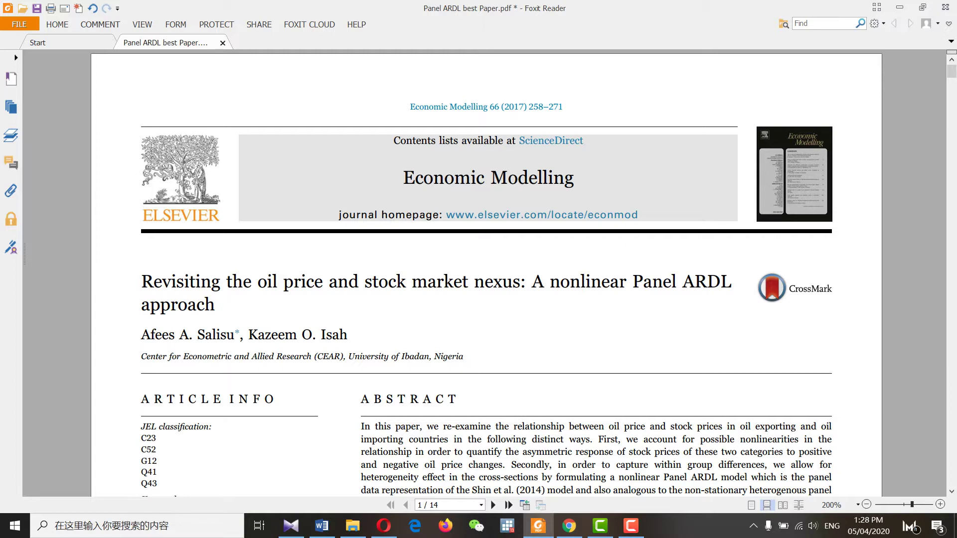
Skim the paper from the abstract through the model section to the symmetric and asymmetric panel ARDL equations.
{"action": "scroll", "coordinate": [485, 274], "scroll_direction": "down", "scroll_amount": 10}
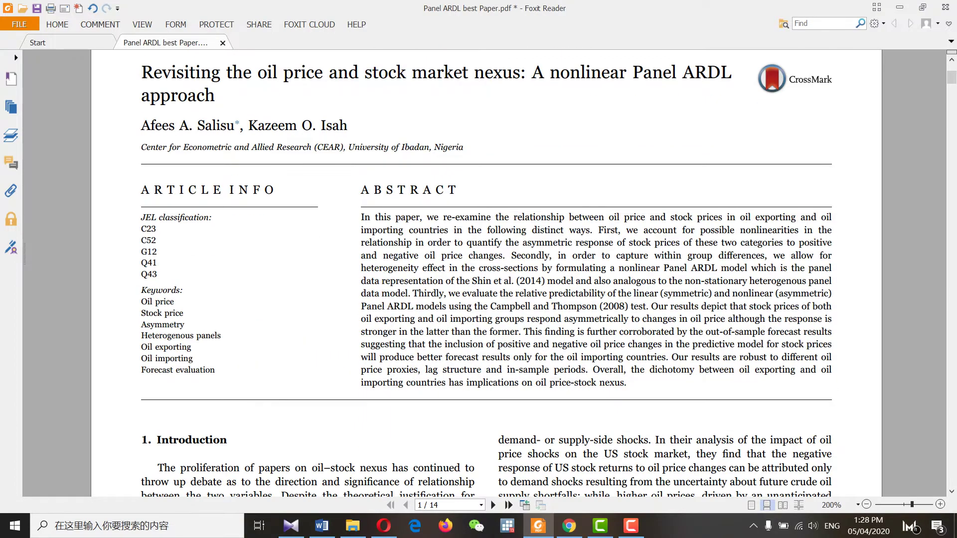
{"action": "scroll", "coordinate": [485, 274], "scroll_direction": "down", "scroll_amount": 15}
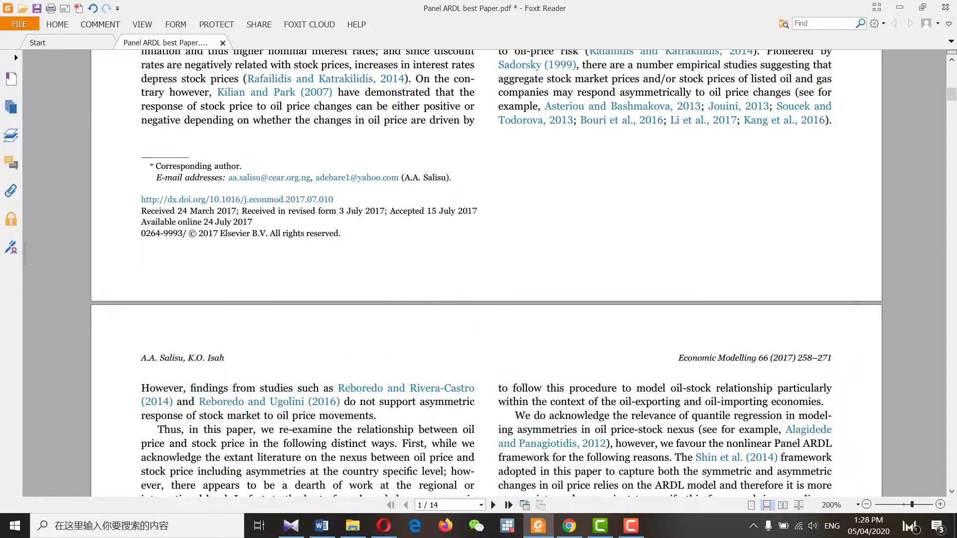
{"action": "scroll", "coordinate": [486, 274], "scroll_direction": "down", "scroll_amount": 15}
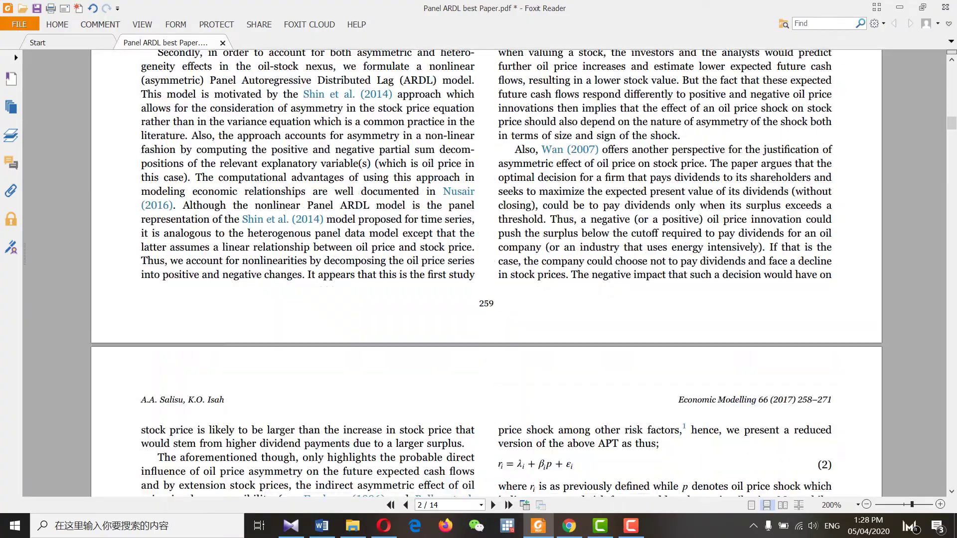
{"action": "scroll", "coordinate": [486, 274], "scroll_direction": "down", "scroll_amount": 15}
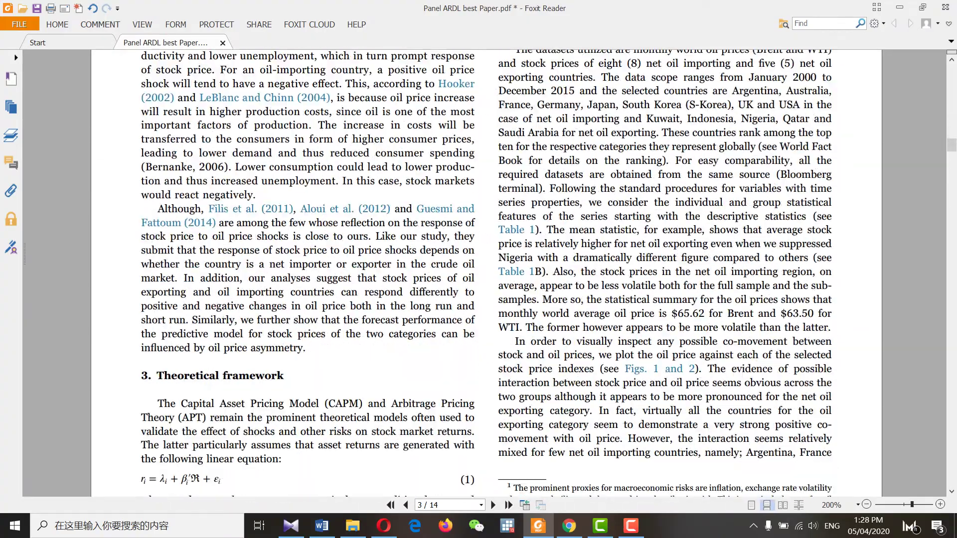
{"action": "scroll", "coordinate": [485, 274], "scroll_direction": "down", "scroll_amount": 11}
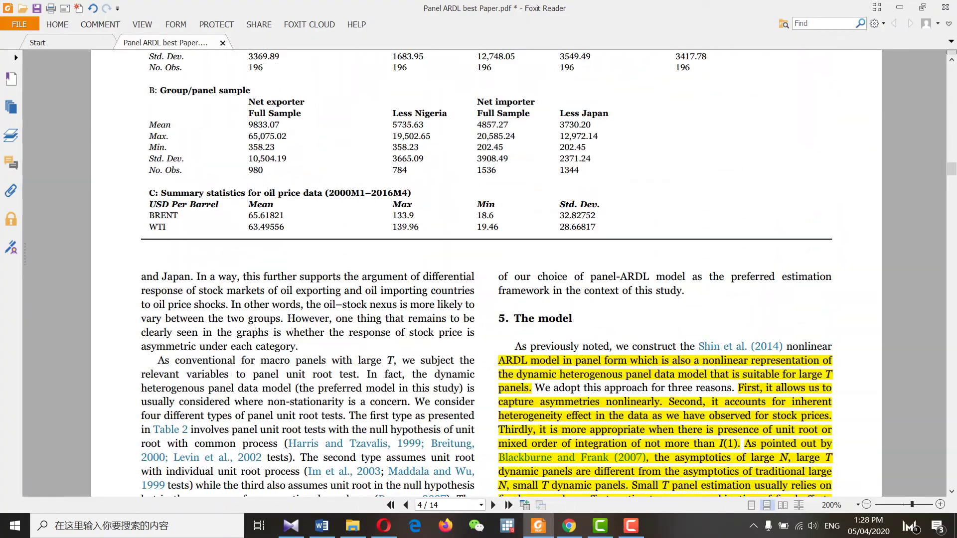
{"action": "scroll", "coordinate": [486, 274], "scroll_direction": "down", "scroll_amount": 5}
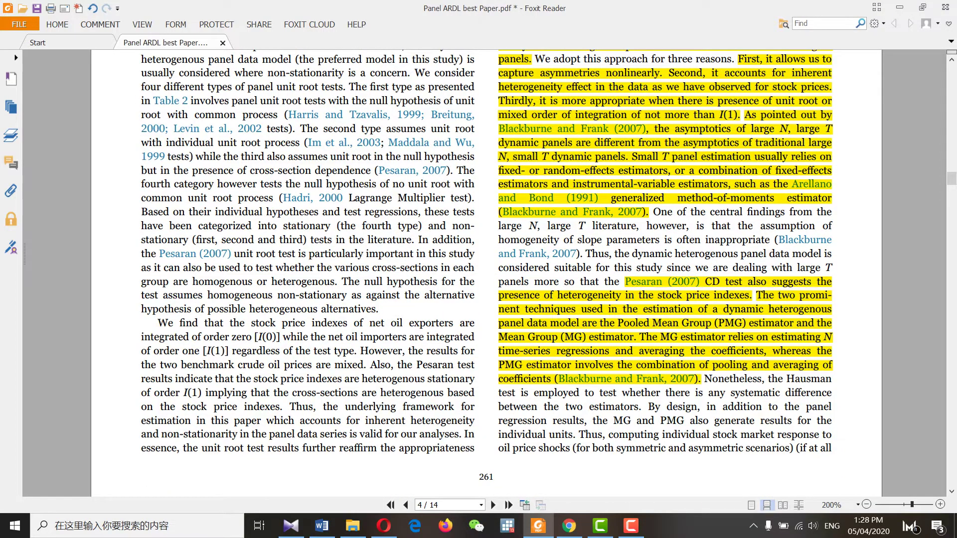
{"action": "scroll", "coordinate": [485, 274], "scroll_direction": "up", "scroll_amount": 3}
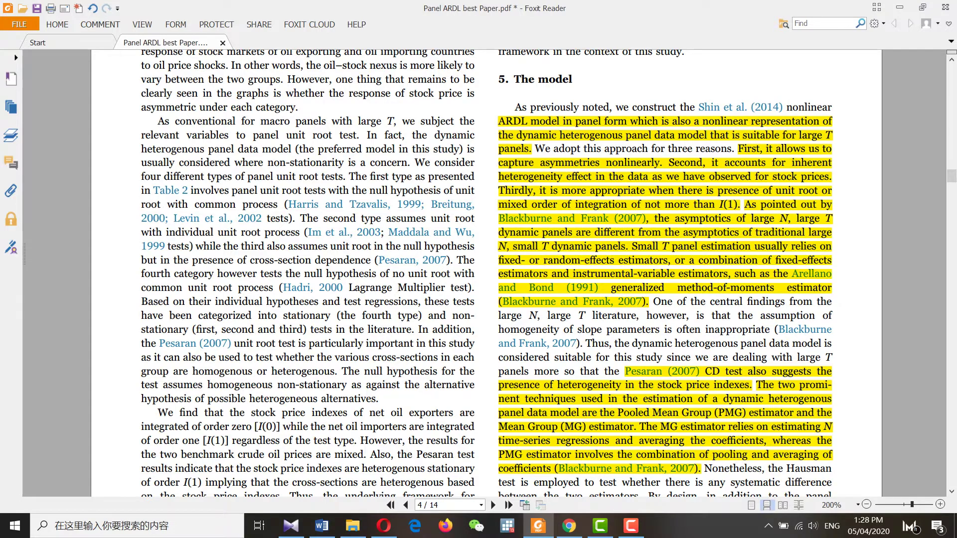
{"action": "scroll", "coordinate": [486, 269], "scroll_direction": "down", "scroll_amount": 3}
{"action": "scroll", "coordinate": [486, 269], "scroll_direction": "down", "scroll_amount": 15}
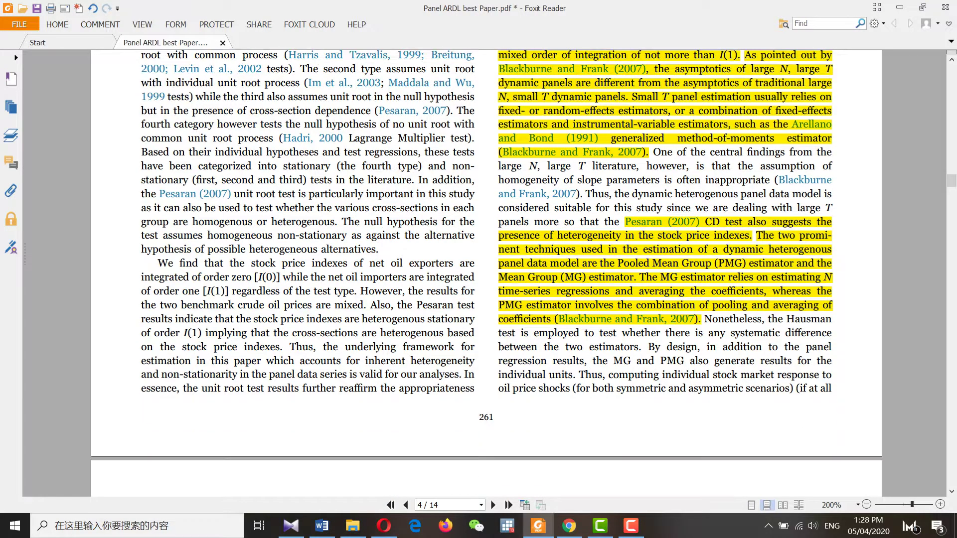
{"action": "scroll", "coordinate": [486, 269], "scroll_direction": "down", "scroll_amount": 11}
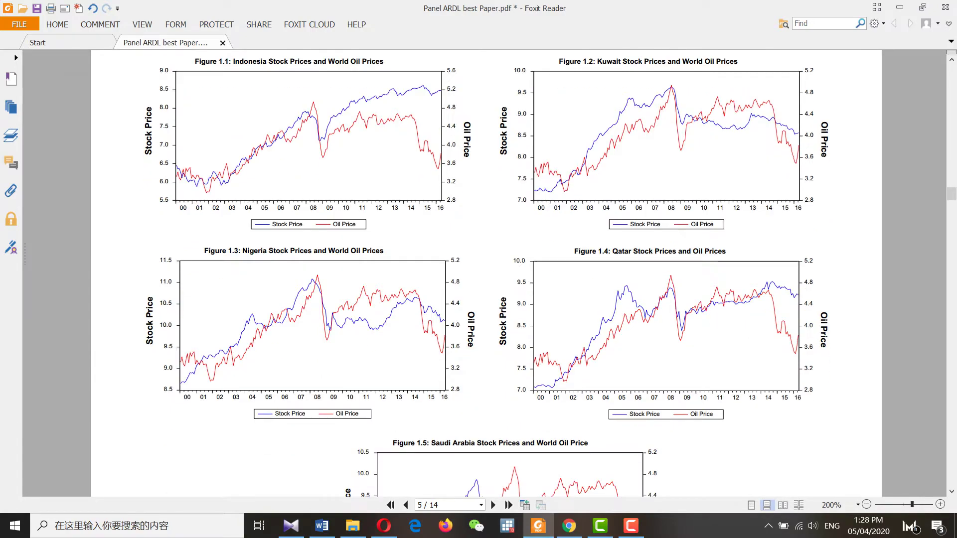
{"action": "scroll", "coordinate": [486, 269], "scroll_direction": "down", "scroll_amount": 6}
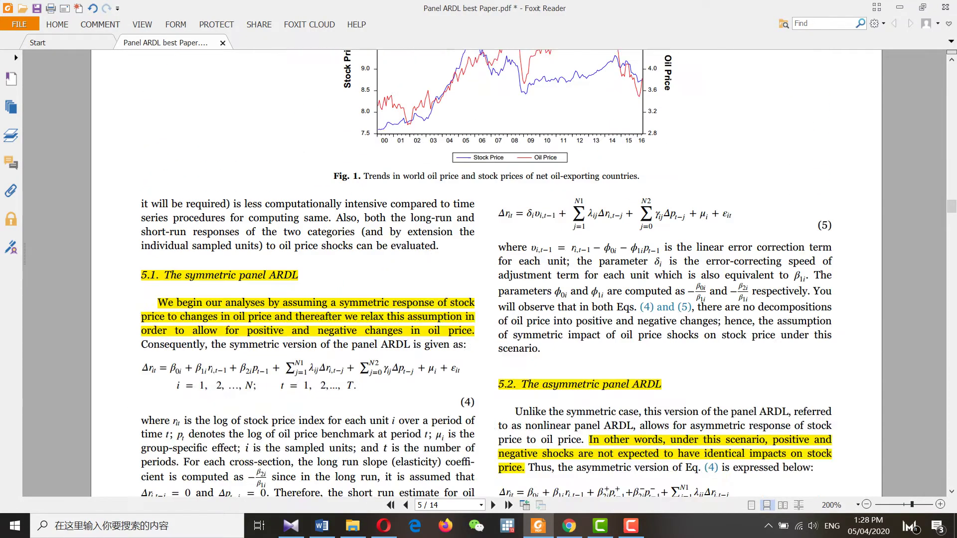
{"action": "scroll", "coordinate": [486, 269], "scroll_direction": "down", "scroll_amount": 4}
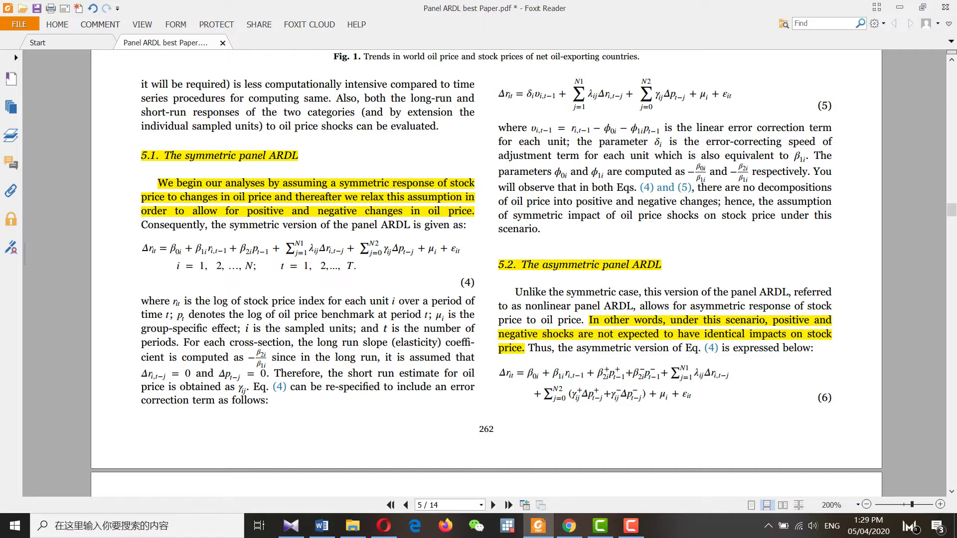
Return to the paper's first page and review Table 1, the model section and the equations for positive and negative oil price shocks.
{"action": "left_click_drag", "start_coordinate": [951, 210], "coordinate": [950, 70]}
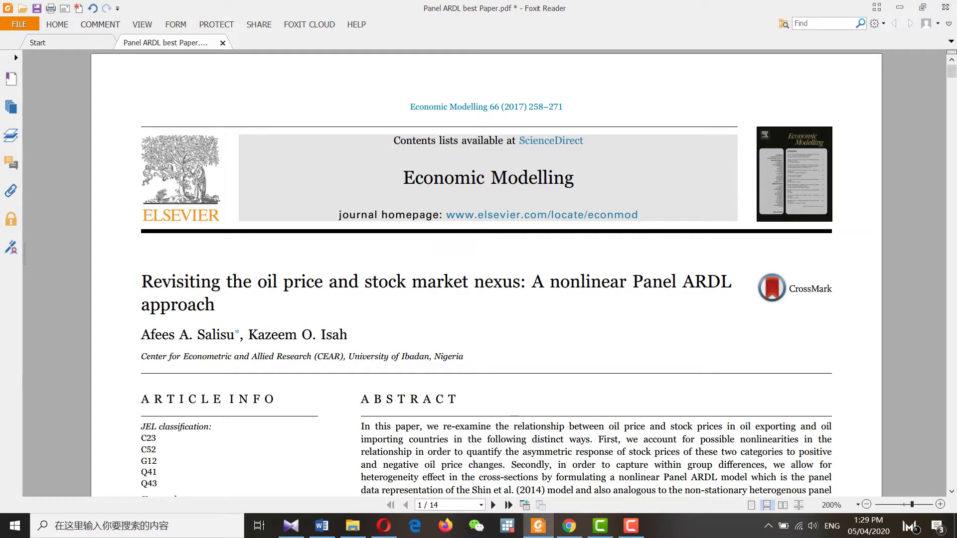
{"action": "scroll", "coordinate": [485, 273], "scroll_direction": "down", "scroll_amount": 12}
{"action": "scroll", "coordinate": [485, 274], "scroll_direction": "down", "scroll_amount": 15}
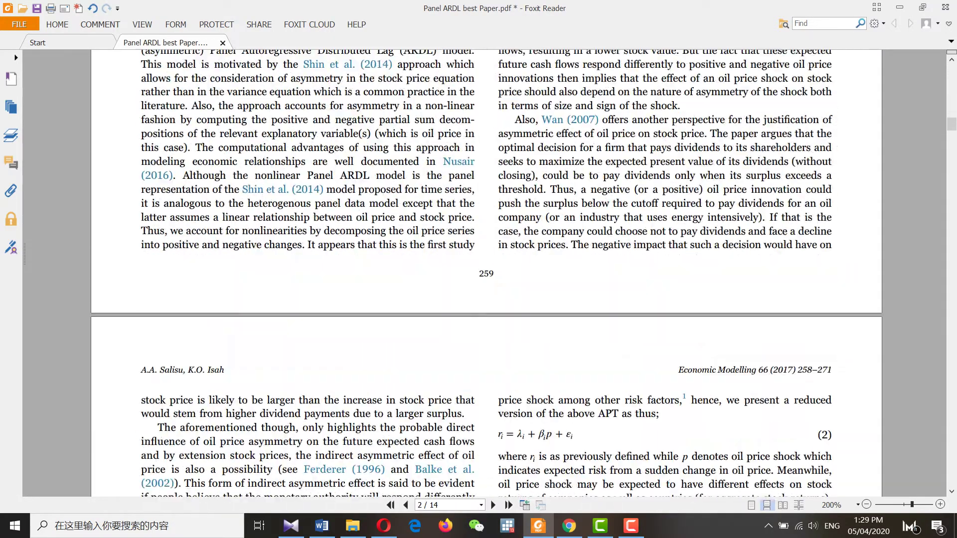
{"action": "scroll", "coordinate": [486, 274], "scroll_direction": "down", "scroll_amount": 12}
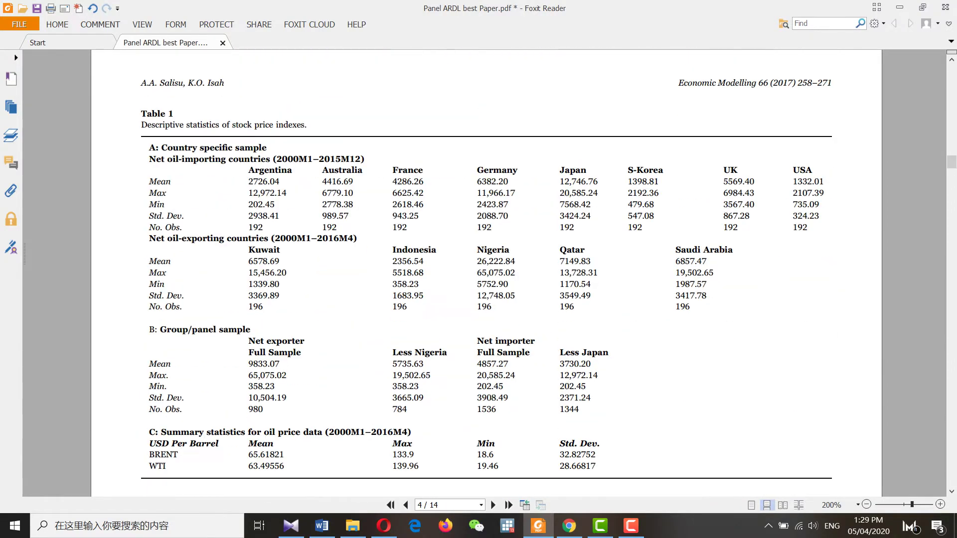
{"action": "scroll", "coordinate": [486, 274], "scroll_direction": "up", "scroll_amount": 3}
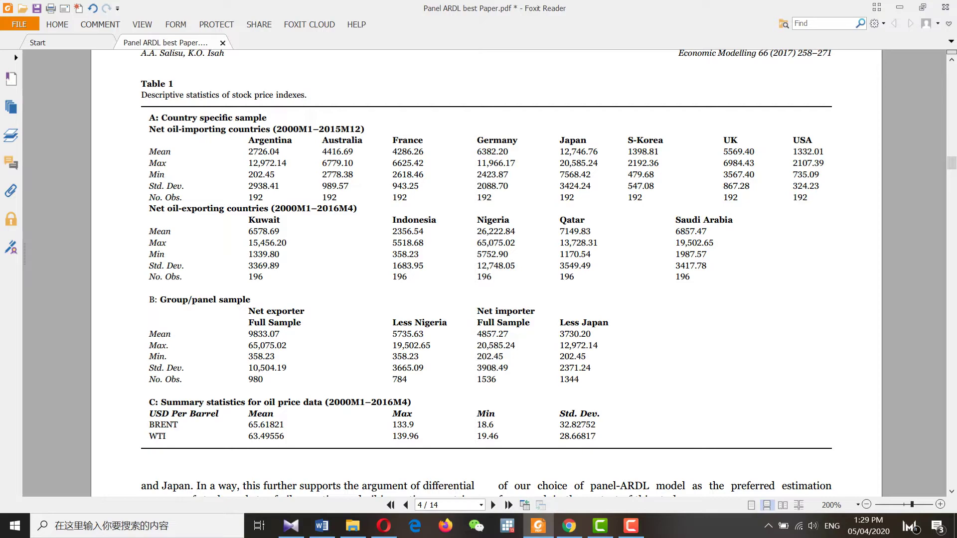
{"action": "scroll", "coordinate": [486, 274], "scroll_direction": "down", "scroll_amount": 10}
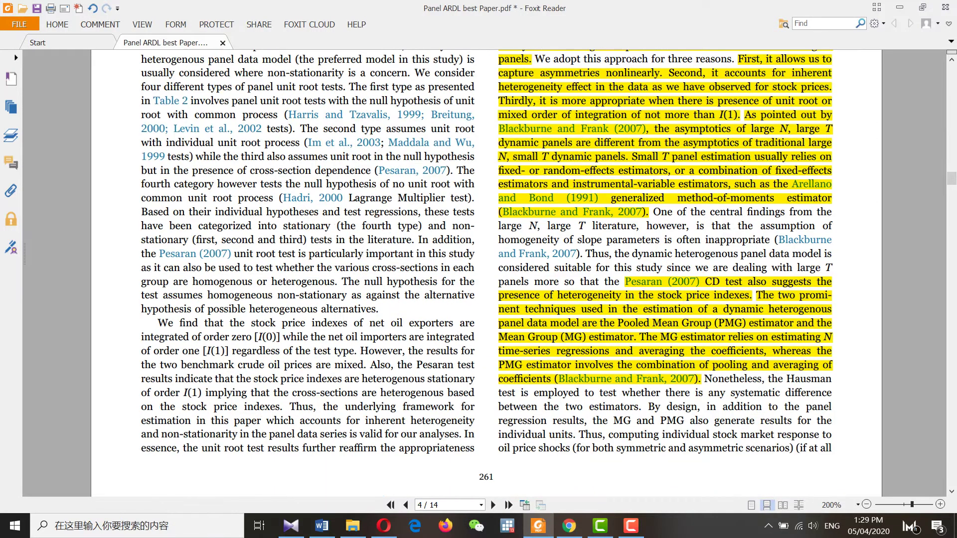
{"action": "scroll", "coordinate": [486, 274], "scroll_direction": "down", "scroll_amount": 5}
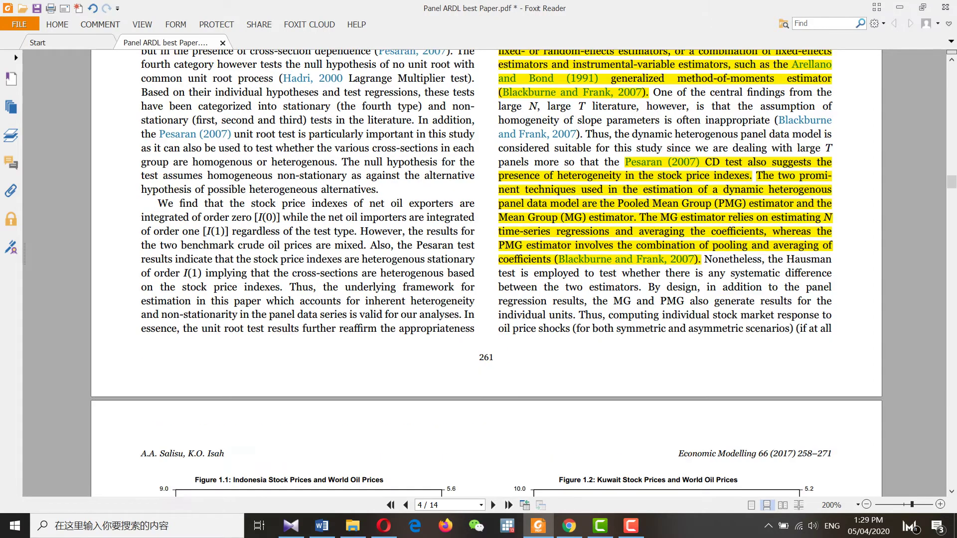
{"action": "scroll", "coordinate": [485, 274], "scroll_direction": "down", "scroll_amount": 12}
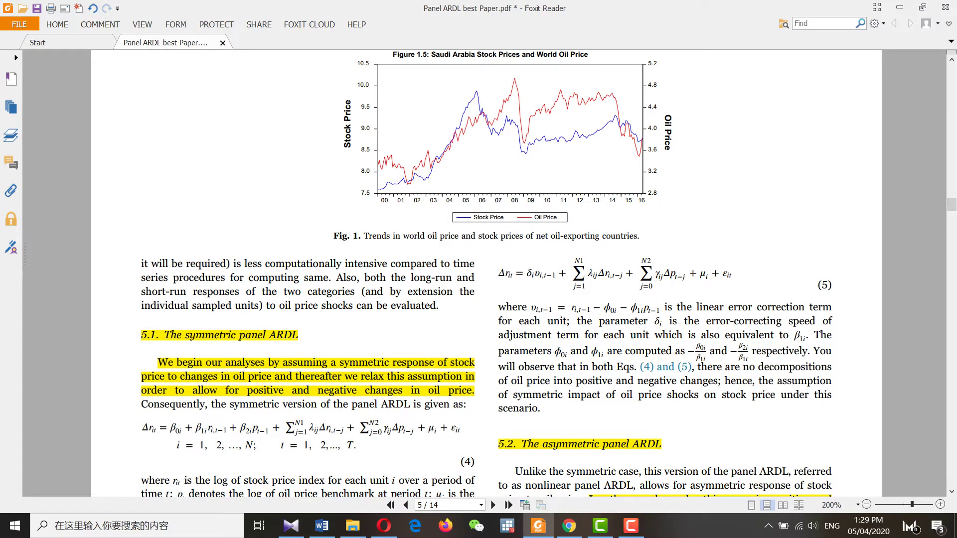
{"action": "scroll", "coordinate": [485, 274], "scroll_direction": "down", "scroll_amount": 20}
{"action": "scroll", "coordinate": [486, 274], "scroll_direction": "down", "scroll_amount": 7}
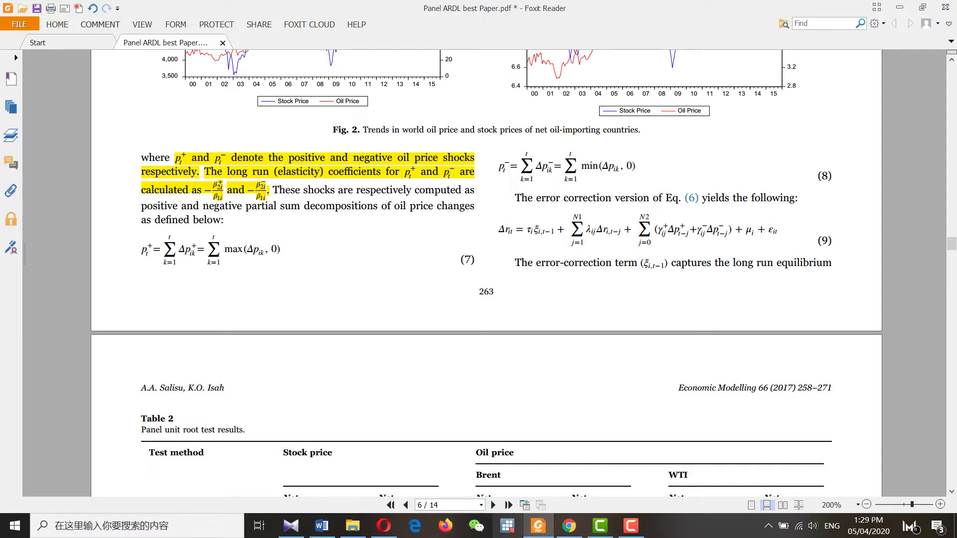
Switch to Stata, load the dataset "statfile for paper.dta" and open it in the Data Editor for editing.
{"action": "left_click", "coordinate": [506, 526]}
{"action": "left_click", "coordinate": [352, 526]}
{"action": "left_click_drag", "start_coordinate": [282, 398], "coordinate": [504, 308]}
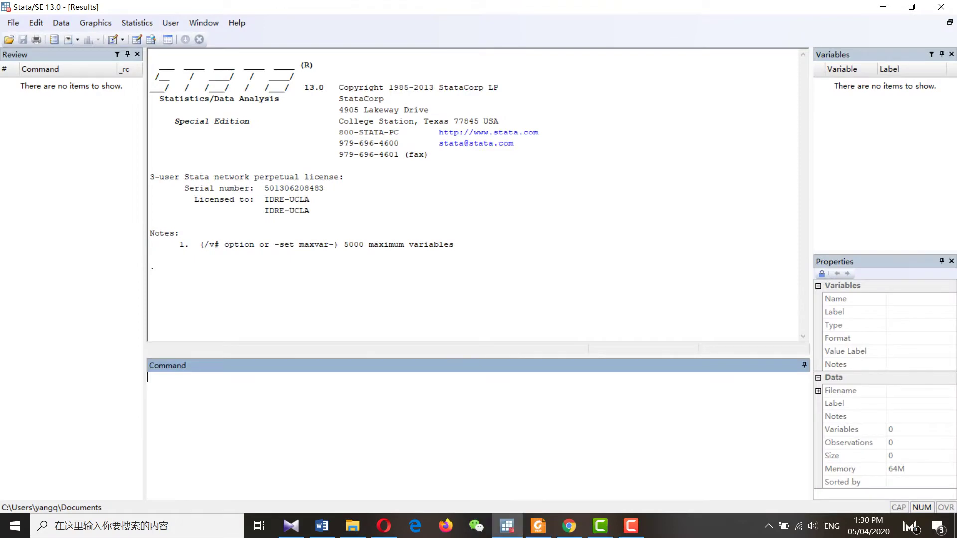
{"action": "left_click", "coordinate": [136, 39]}
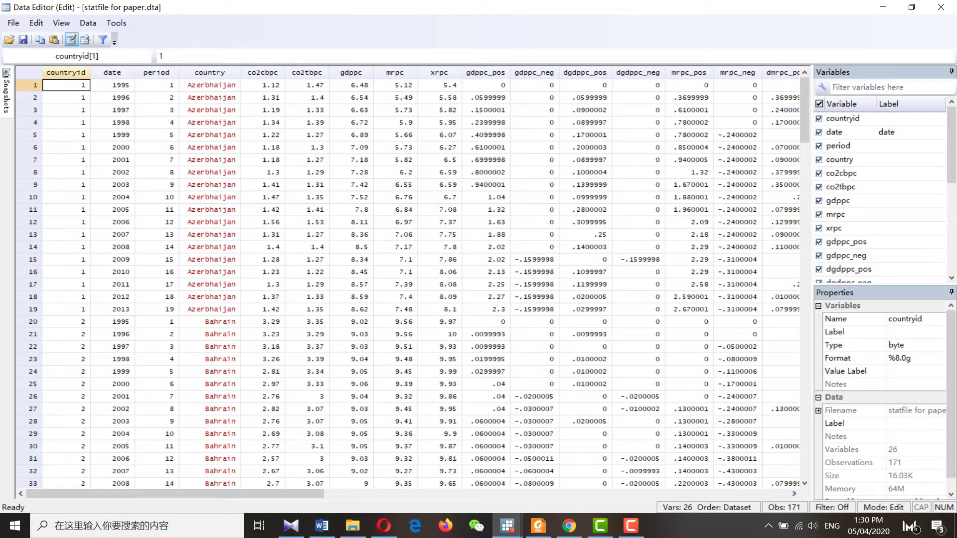
Delete the variable countryid and all variables from gdppc_pos through _est_PMG from the dataset.
{"action": "left_click_drag", "start_coordinate": [486, 72], "coordinate": [782, 72]}
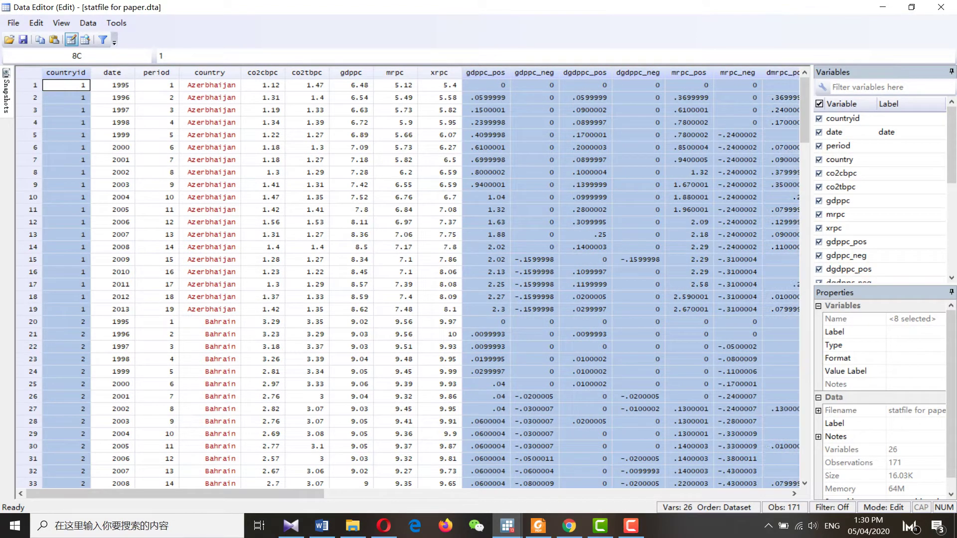
{"action": "left_click_drag", "start_coordinate": [231, 493], "coordinate": [329, 493]}
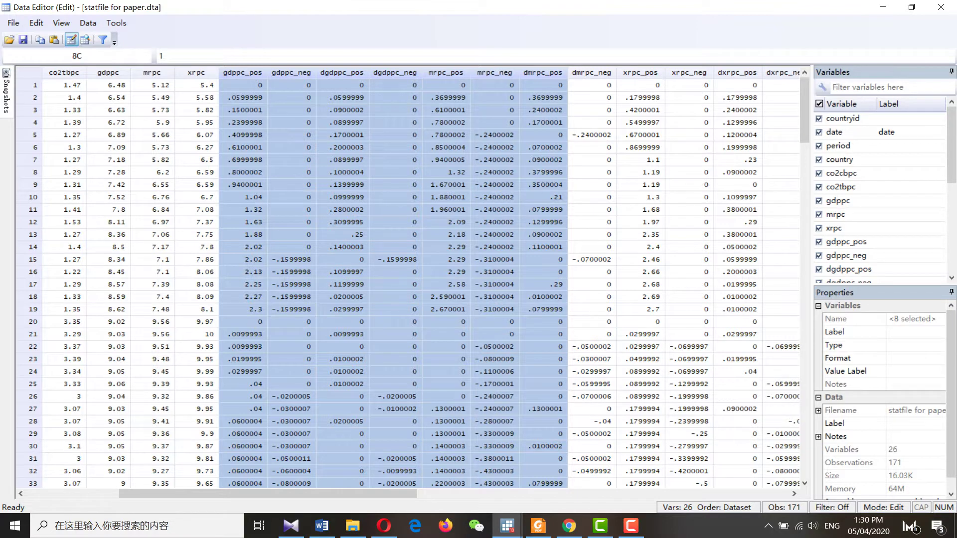
{"action": "key", "text": "shift+Right"}
{"action": "key", "text": "shift+Right"}
{"action": "key", "text": "shift+Right"}
{"action": "key", "text": "shift+Right"}
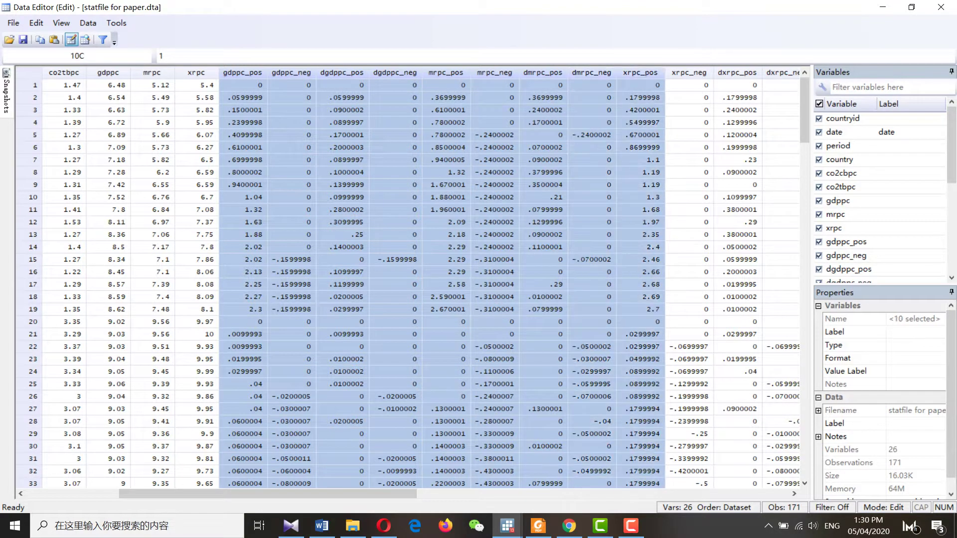
{"action": "key", "text": "shift+Right"}
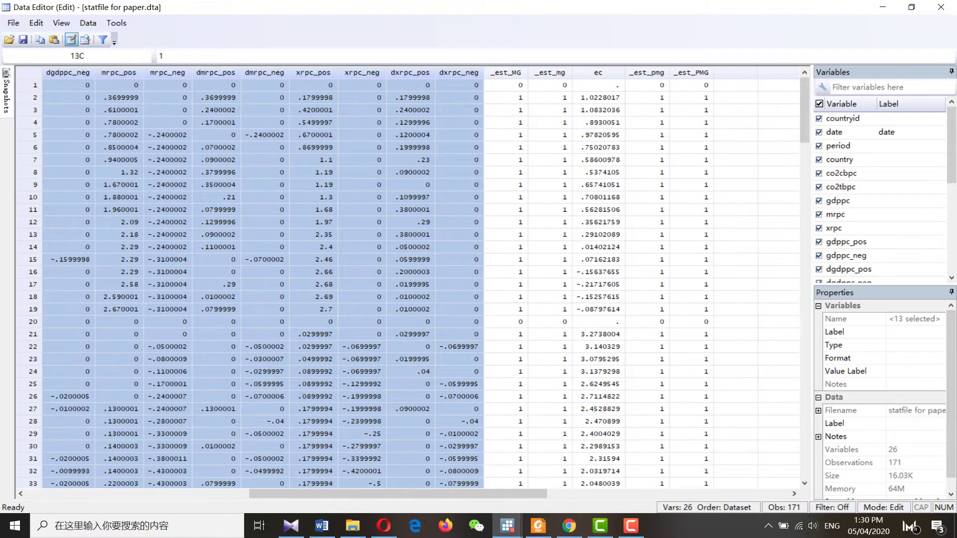
{"action": "key", "text": "shift+Right"}
{"action": "key", "text": "shift+Right"}
{"action": "key", "text": "shift+Right"}
{"action": "key", "text": "shift+Right"}
{"action": "key", "text": "shift+Right"}
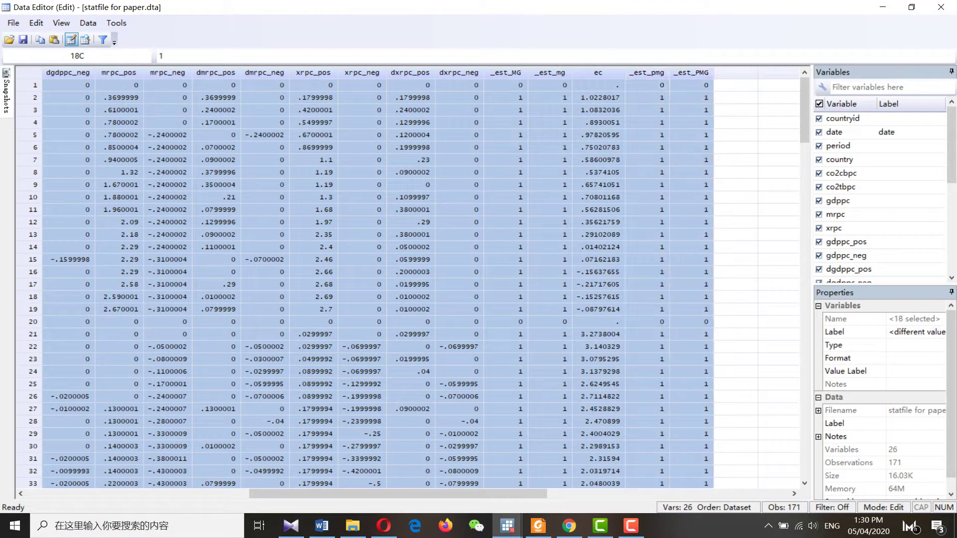
{"action": "key", "text": "Delete"}
{"action": "key", "text": "Return"}
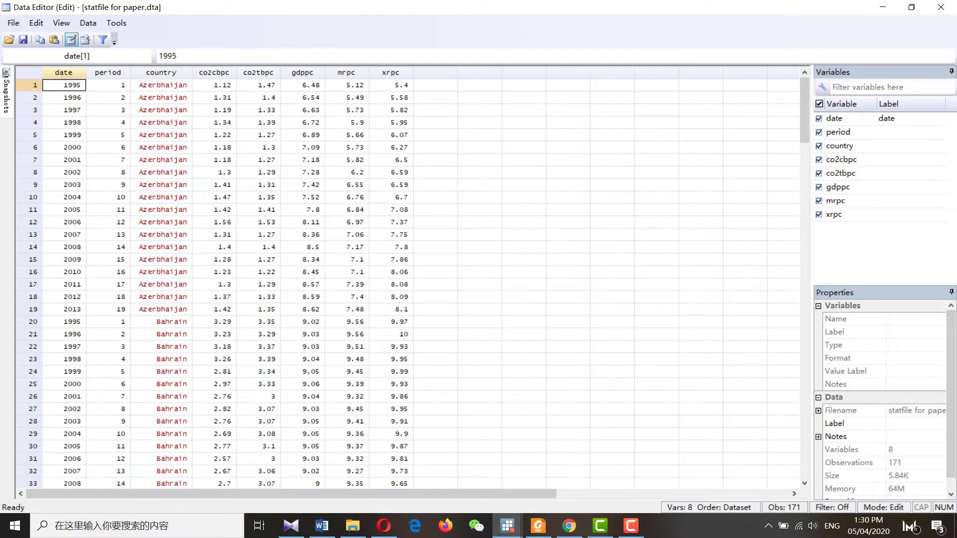
Reload "statfile for paper.dta" in Stata, discarding the changes in memory, and open it again in the Data Editor.
{"action": "left_click_drag", "start_coordinate": [64, 109], "coordinate": [435, 135]}
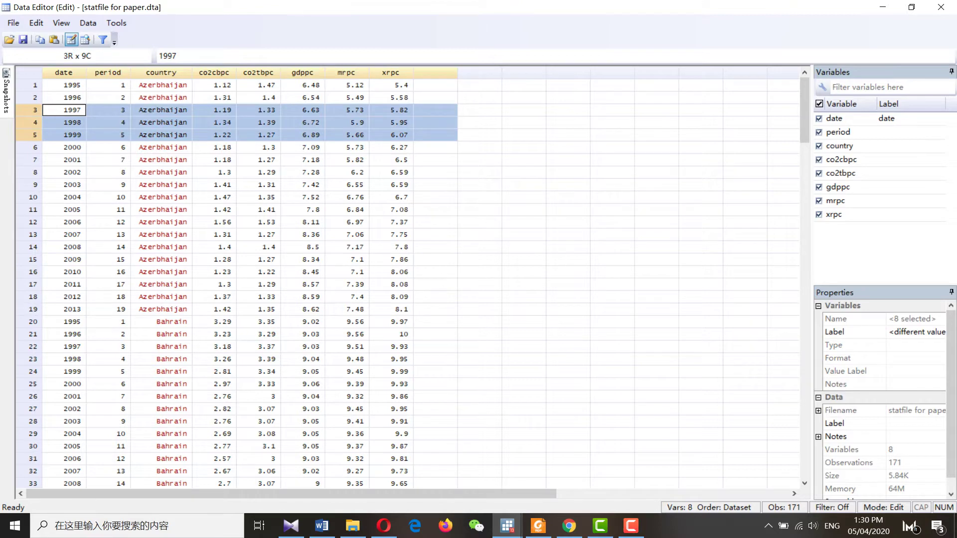
{"action": "left_click", "coordinate": [941, 7]}
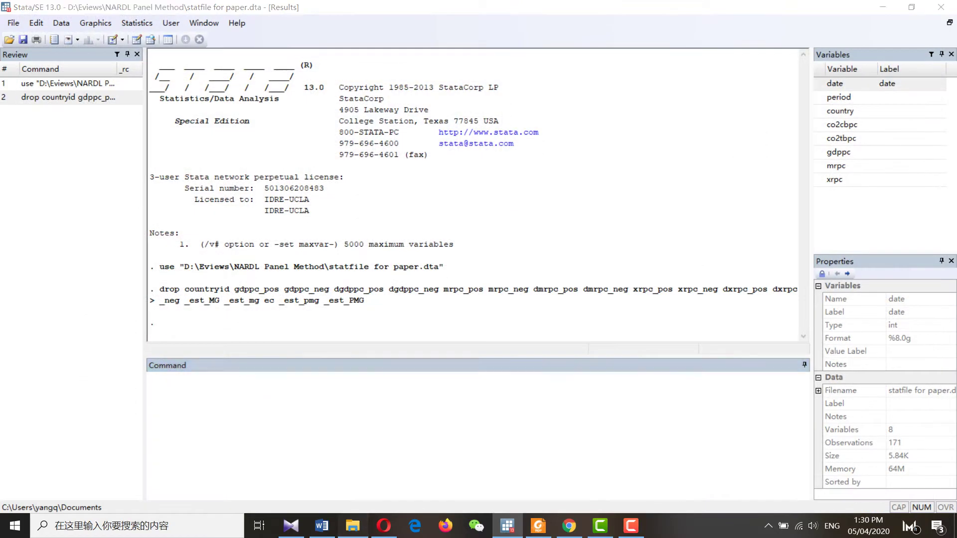
{"action": "left_click", "coordinate": [352, 526]}
{"action": "left_click", "coordinate": [507, 526]}
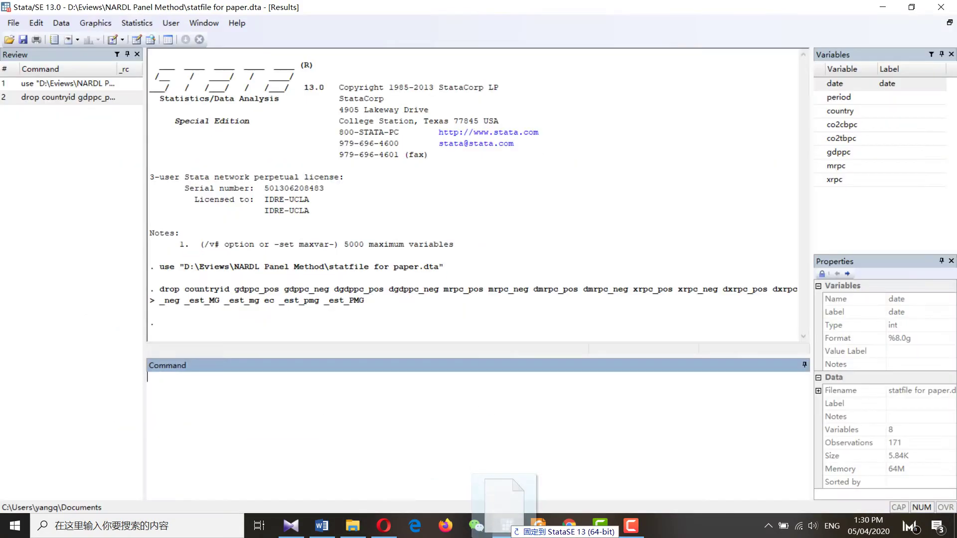
{"action": "left_click", "coordinate": [528, 292]}
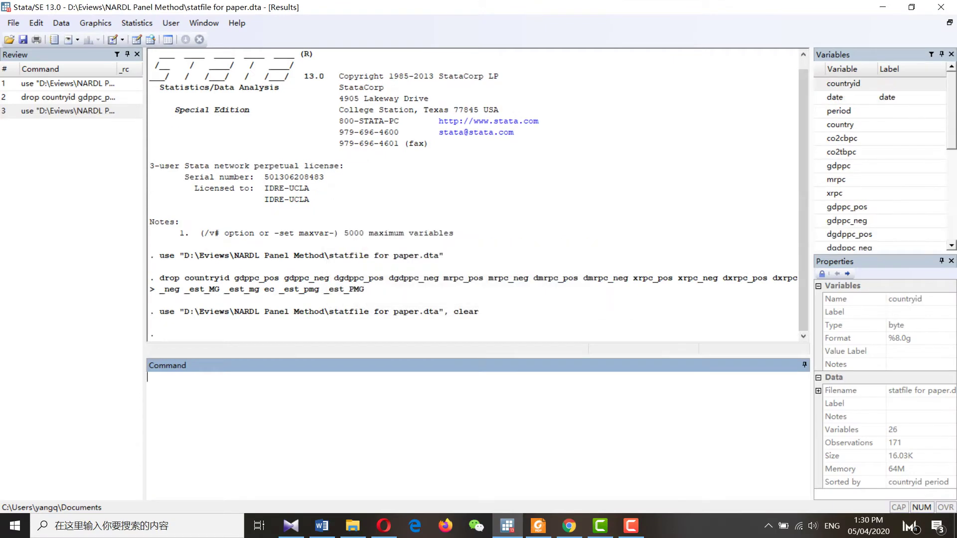
{"action": "left_click", "coordinate": [112, 39]}
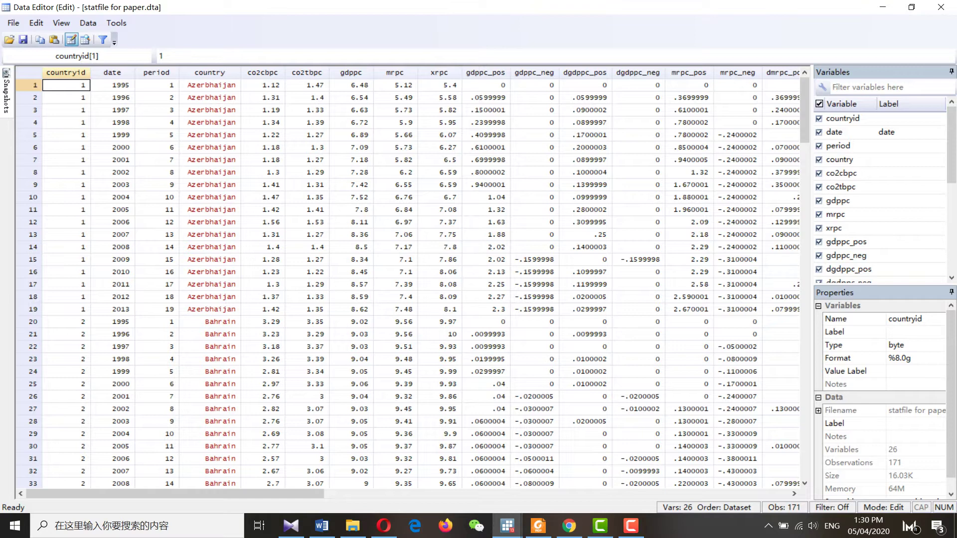
{"action": "key", "text": "Right"}
{"action": "key", "text": "Right"}
{"action": "key", "text": "Down"}
{"action": "key", "text": "Down"}
{"action": "key", "text": "Down"}
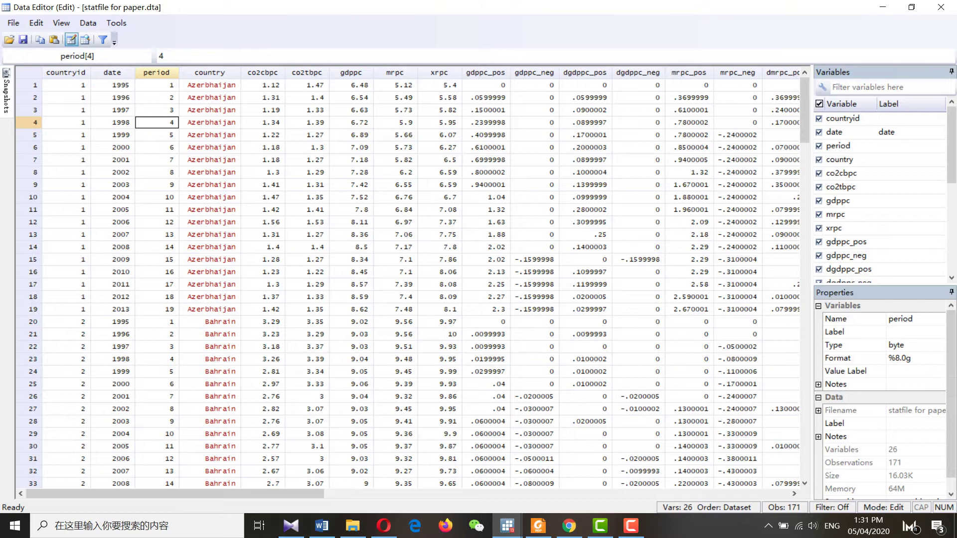
Delete the variables gdppc_pos through _est_PMG from the dataset, keeping countryid, and close the Data Editor.
{"action": "left_click_drag", "start_coordinate": [486, 73], "coordinate": [782, 72]}
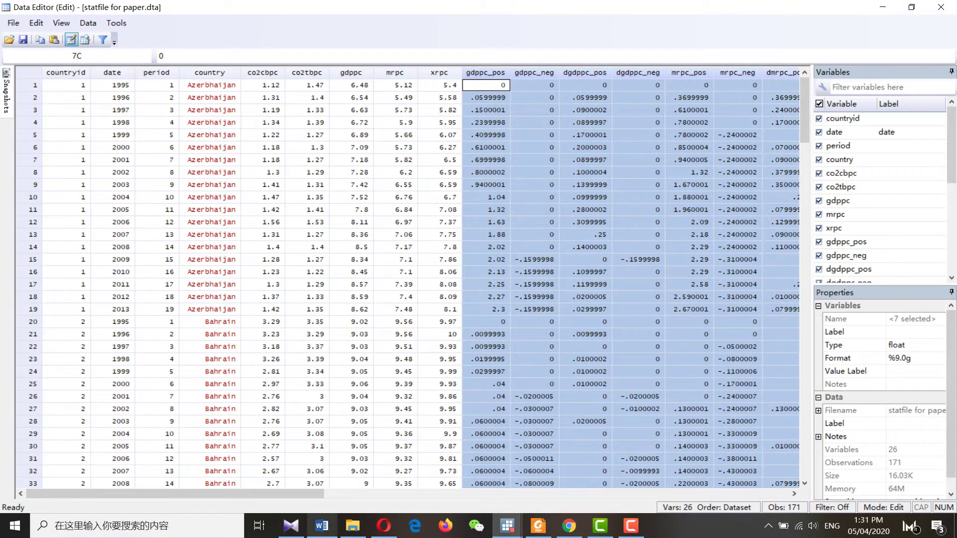
{"action": "left_click_drag", "start_coordinate": [294, 493], "coordinate": [443, 494]}
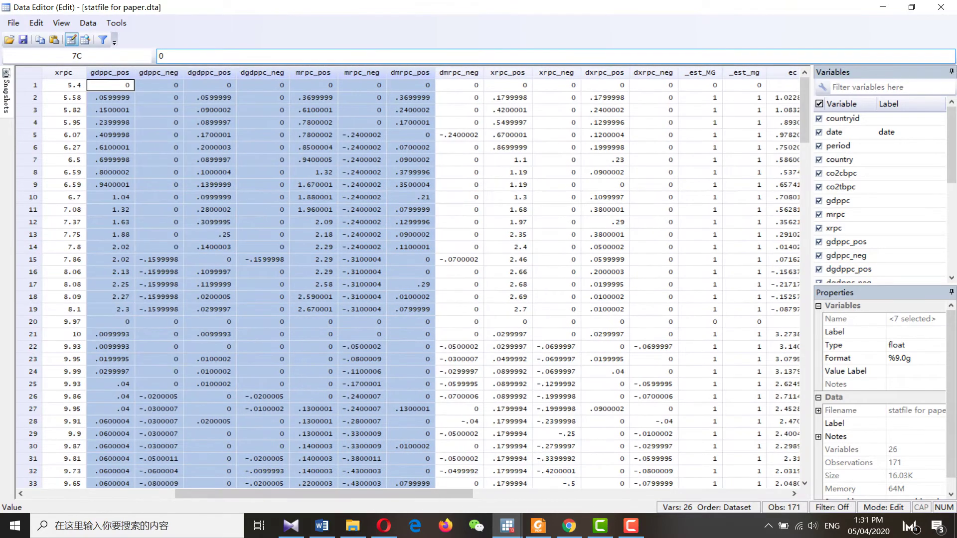
{"action": "key", "text": "shift+Right"}
{"action": "key", "text": "shift+Right"}
{"action": "key", "text": "shift+Right"}
{"action": "key", "text": "shift+Right"}
{"action": "left_click_drag", "start_coordinate": [604, 72], "coordinate": [744, 72]}
{"action": "left_click_drag", "start_coordinate": [323, 493], "coordinate": [435, 493]}
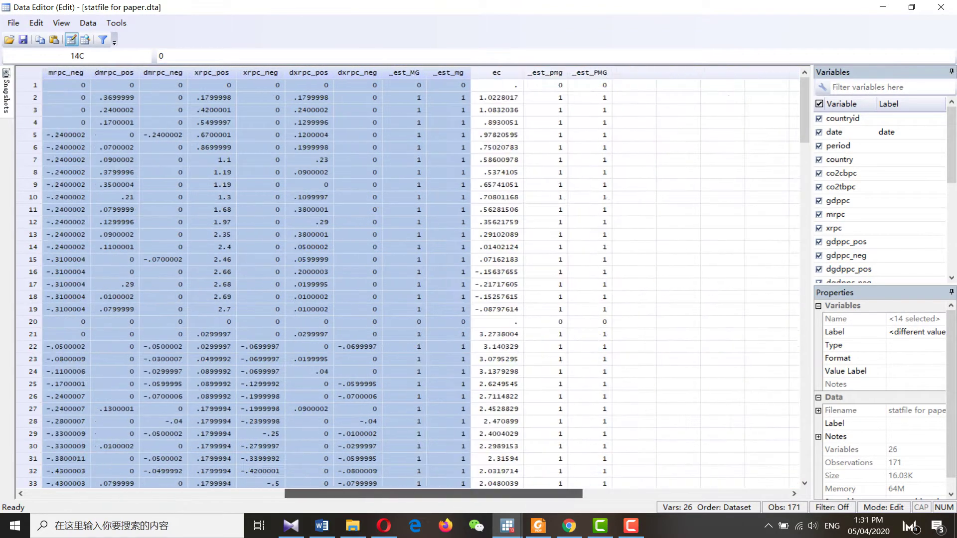
{"action": "key", "text": "shift+Right"}
{"action": "key", "text": "shift+Right"}
{"action": "key", "text": "shift+Right"}
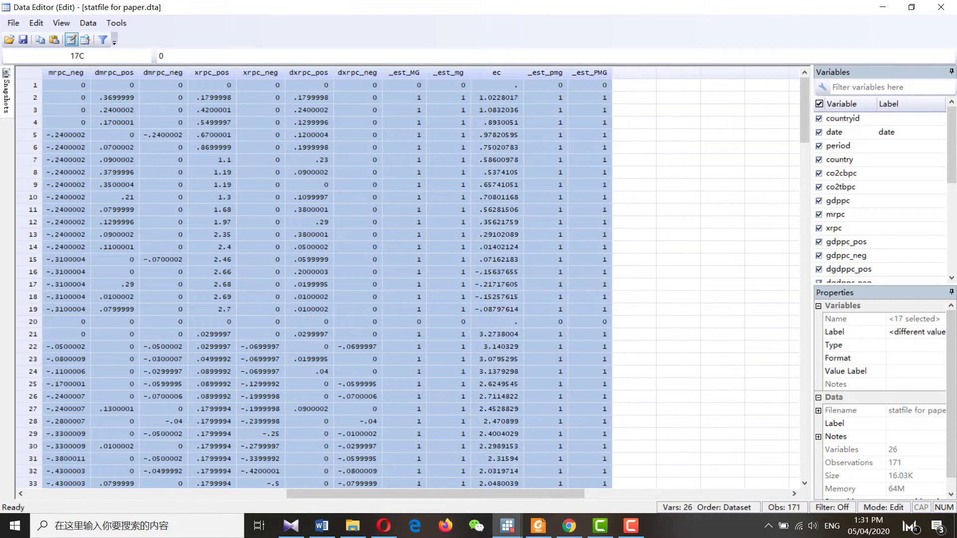
{"action": "key", "text": "Delete"}
{"action": "key", "text": "Return"}
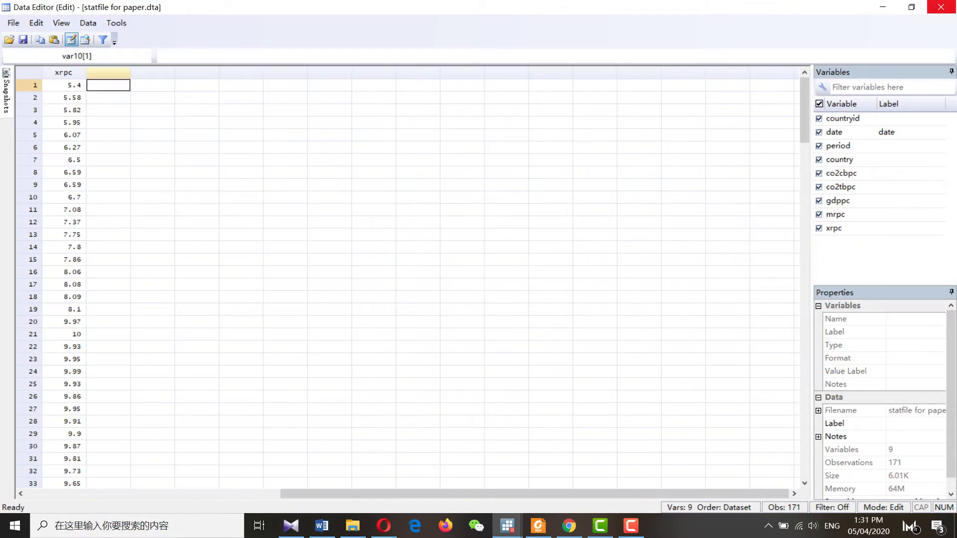
{"action": "left_click", "coordinate": [940, 7]}
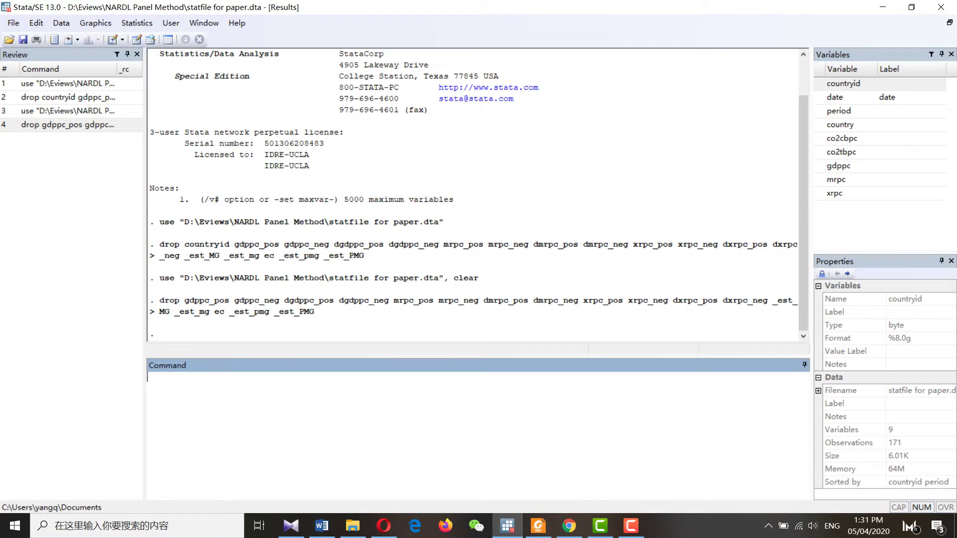
Copy the command "xtset countryid period" from the PNARDL Word document and run it in Stata to declare the panel structure.
{"action": "left_click", "coordinate": [321, 526]}
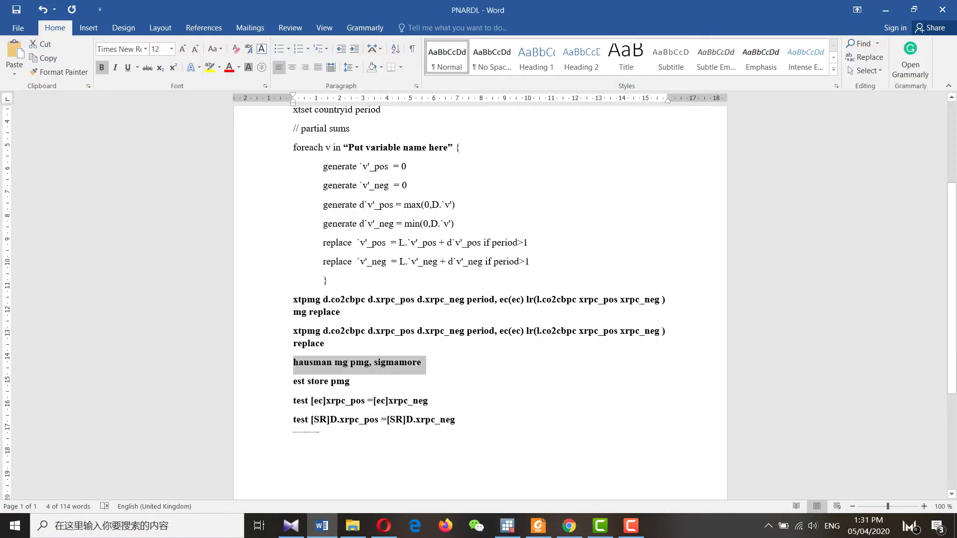
{"action": "scroll", "coordinate": [479, 299], "scroll_direction": "up", "scroll_amount": 5}
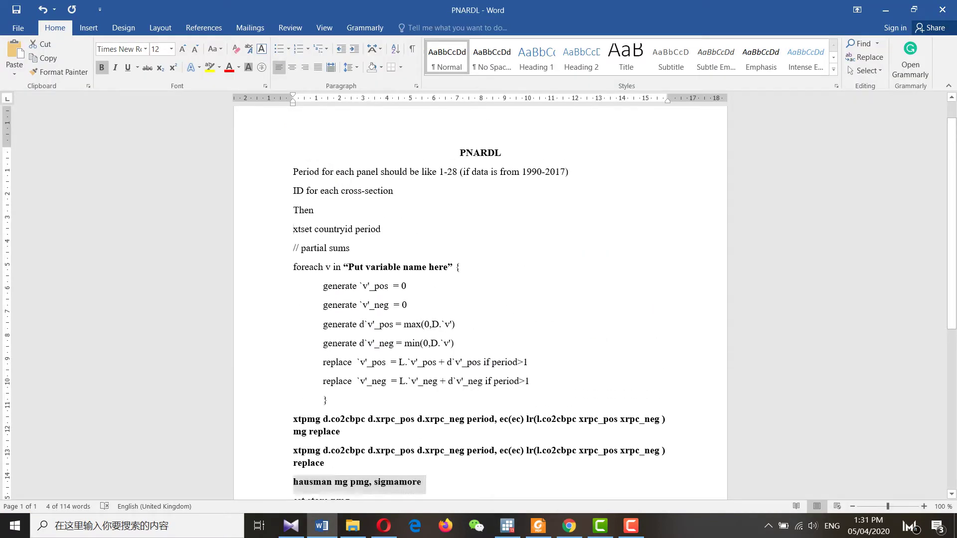
{"action": "triple_click", "coordinate": [336, 229]}
{"action": "key", "text": "ctrl+c"}
{"action": "left_click", "coordinate": [506, 526]}
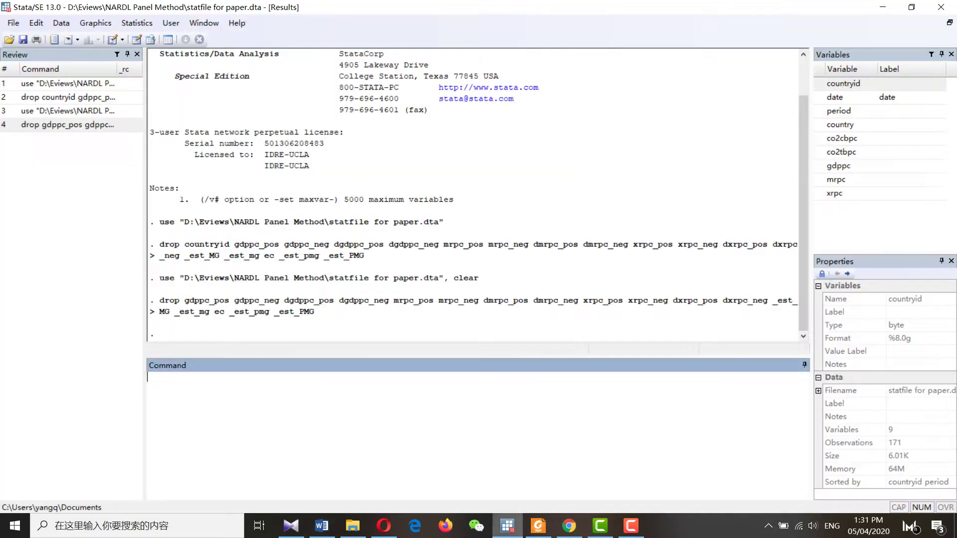
{"action": "key", "text": "ctrl+v"}
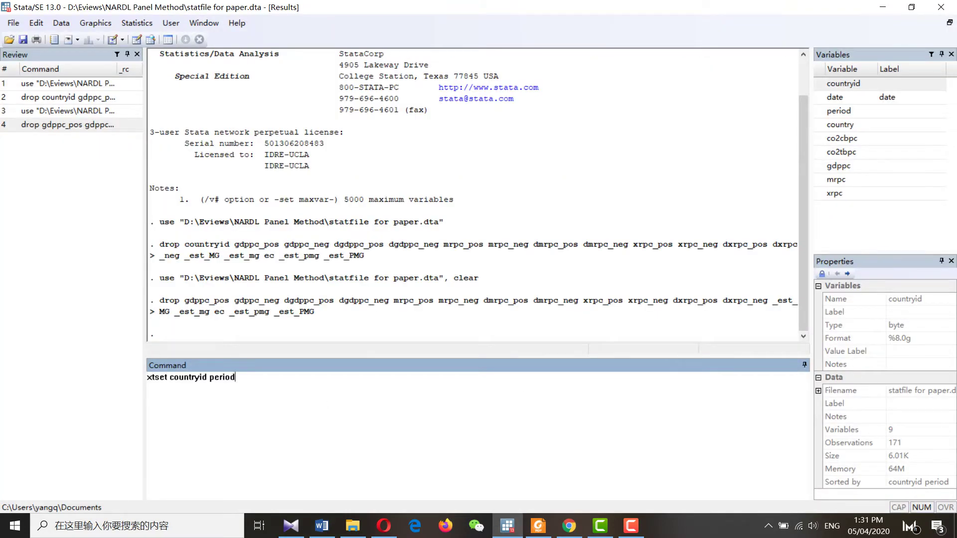
{"action": "left_click_drag", "start_coordinate": [210, 378], "coordinate": [237, 377]}
{"action": "left_click", "coordinate": [236, 378]}
{"action": "key", "text": "Return"}
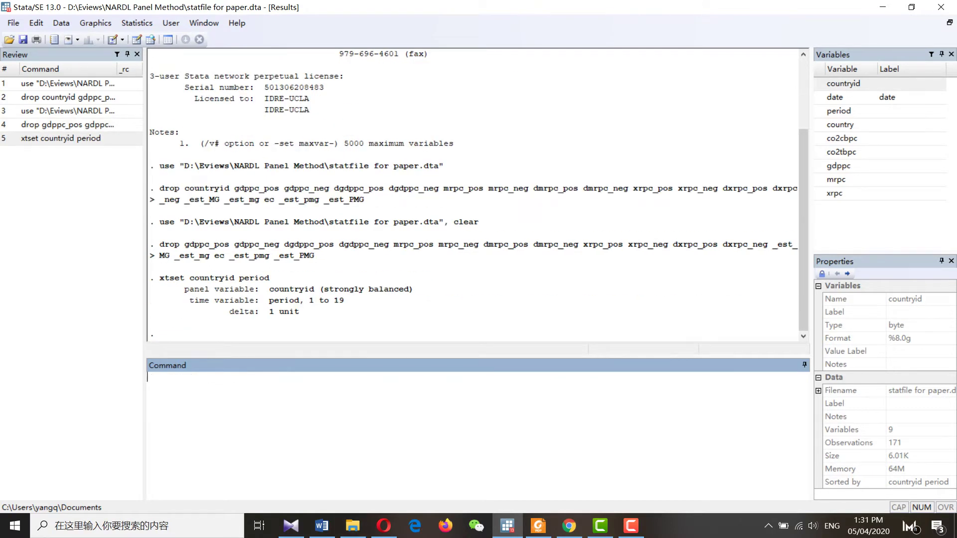
Copy the whole partial sums foreach block, including its comment line, from the PNARDL Word document into Stata's command entry.
{"action": "left_click", "coordinate": [322, 525]}
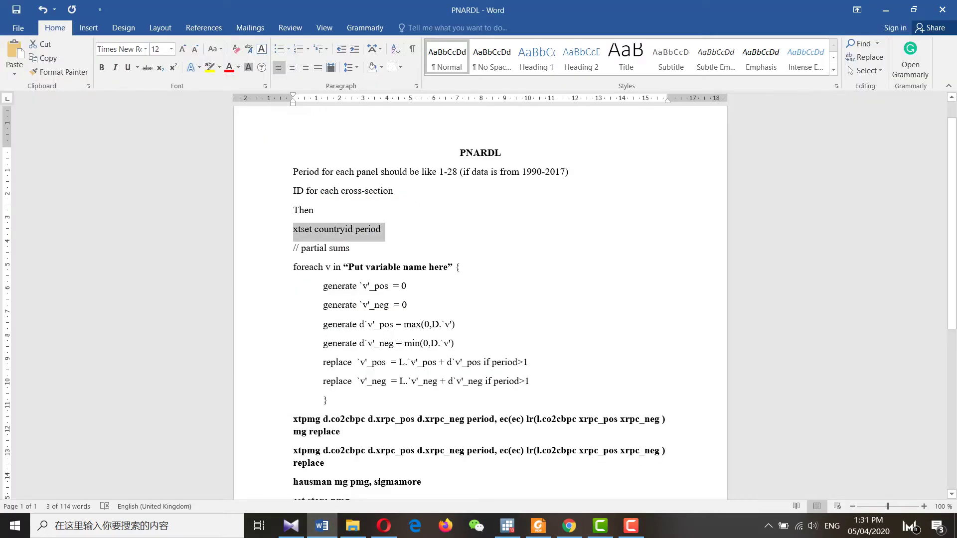
{"action": "left_click_drag", "start_coordinate": [293, 248], "coordinate": [330, 400]}
{"action": "key", "text": "ctrl+c"}
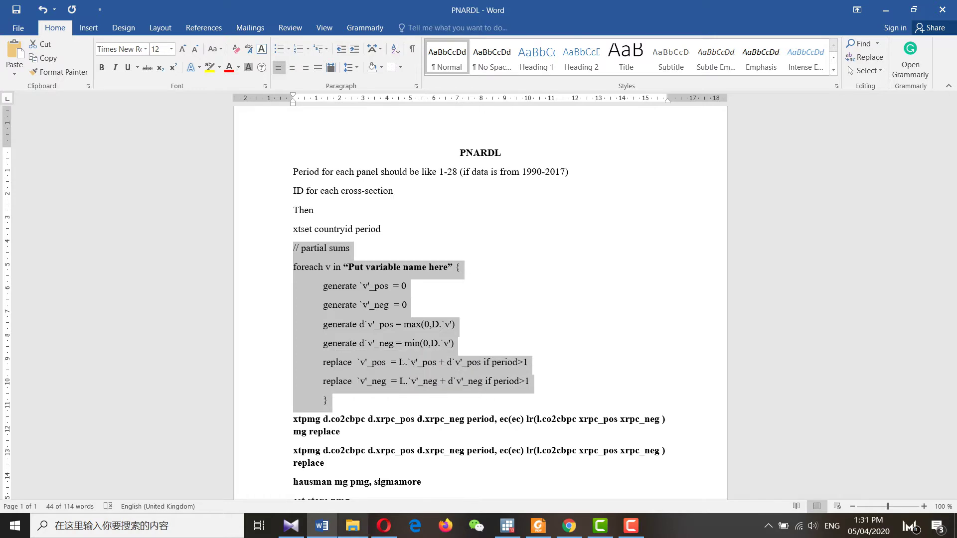
{"action": "mouse_move", "coordinate": [569, 526]}
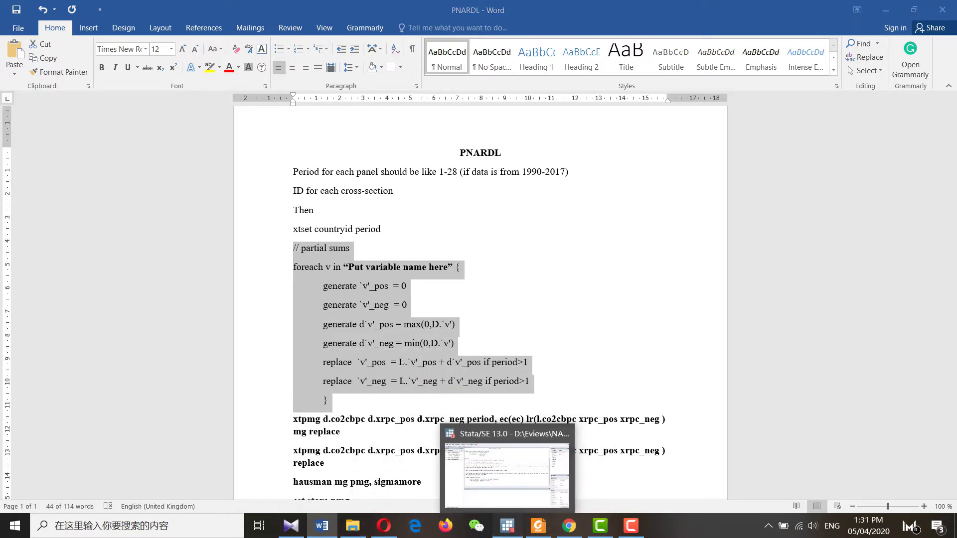
{"action": "left_click", "coordinate": [507, 526]}
{"action": "key", "text": "ctrl+v"}
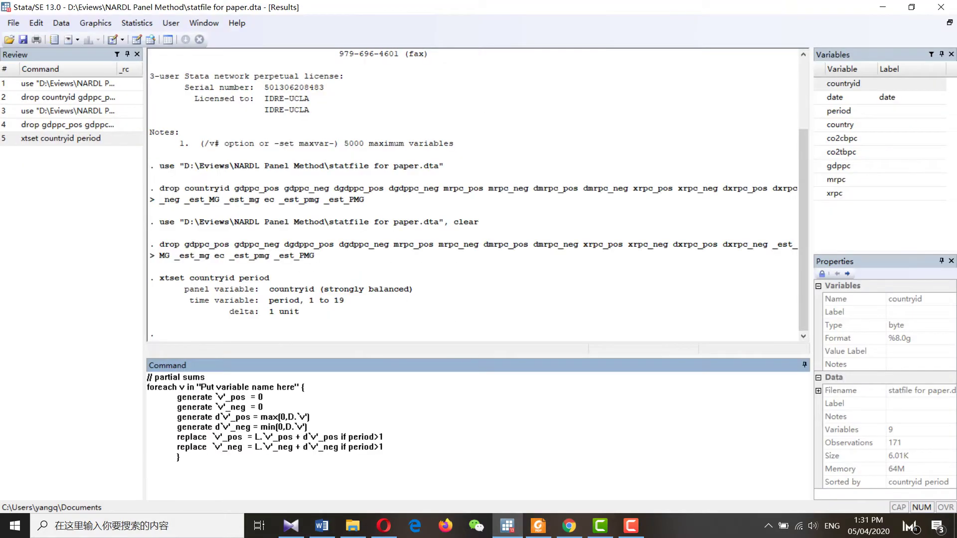
Replace the variable name placeholder in the foreach loop with xrpc and run the block to generate its positive and negative partial sums.
{"action": "left_click_drag", "start_coordinate": [298, 387], "coordinate": [197, 387]}
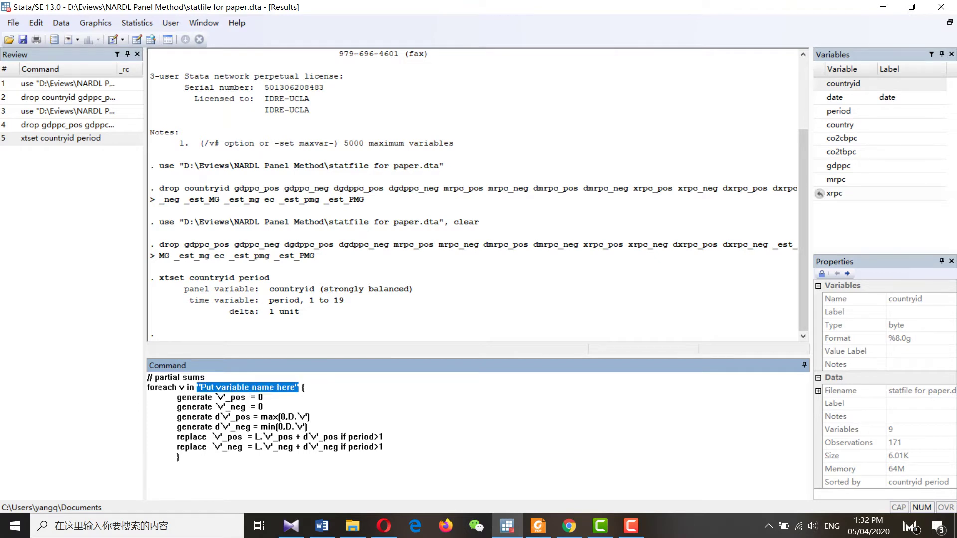
{"action": "double_click", "coordinate": [832, 193]}
{"action": "left_click", "coordinate": [148, 466]}
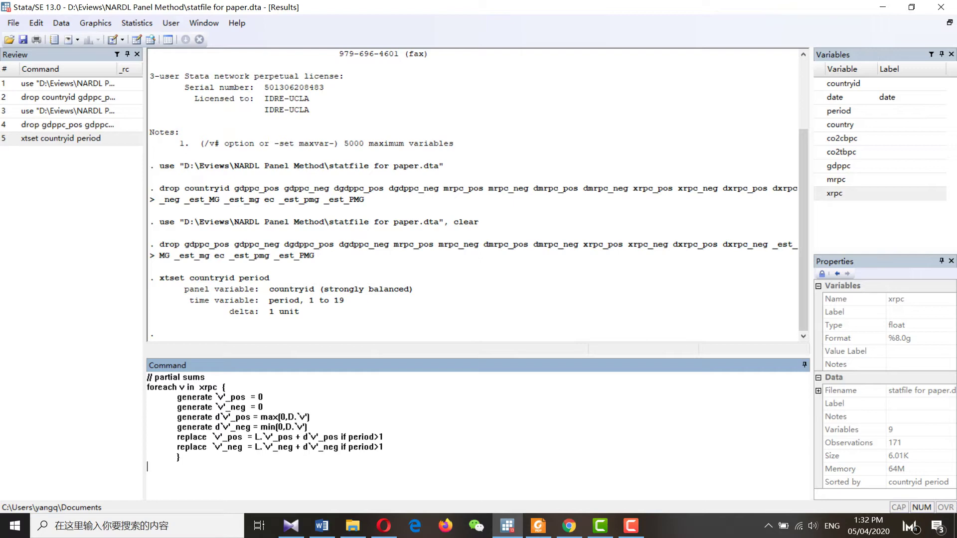
{"action": "key", "text": "Return"}
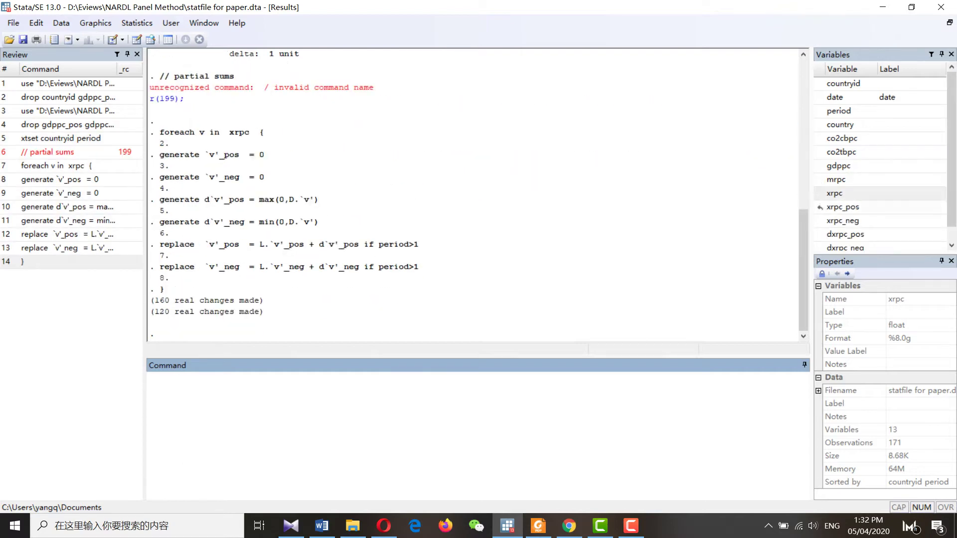
{"action": "scroll", "coordinate": [879, 207], "scroll_direction": "down", "scroll_amount": 1}
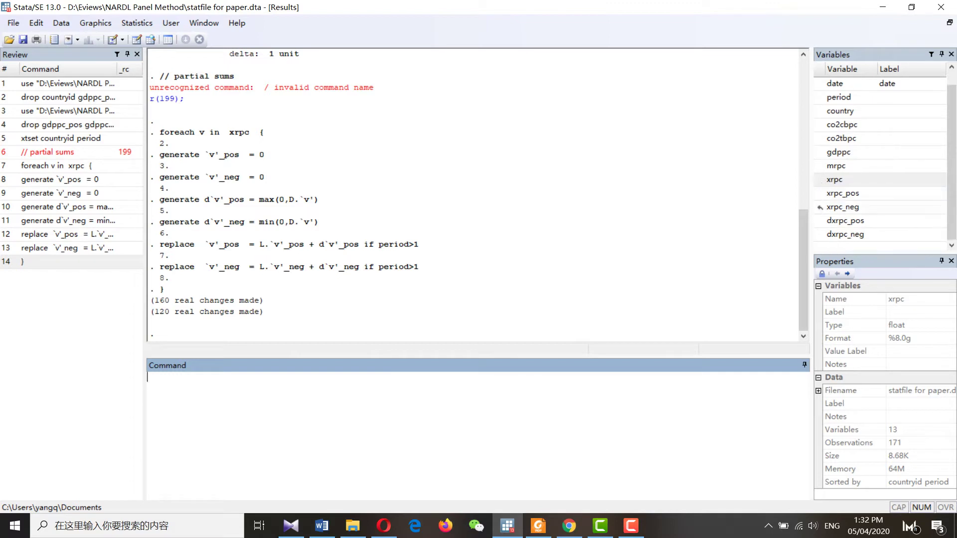
Copy the xtpmg command ending in "mg replace" from the PNARDL Word document and run the mean group estimation in Stata.
{"action": "left_click", "coordinate": [538, 525]}
{"action": "left_click", "coordinate": [538, 525]}
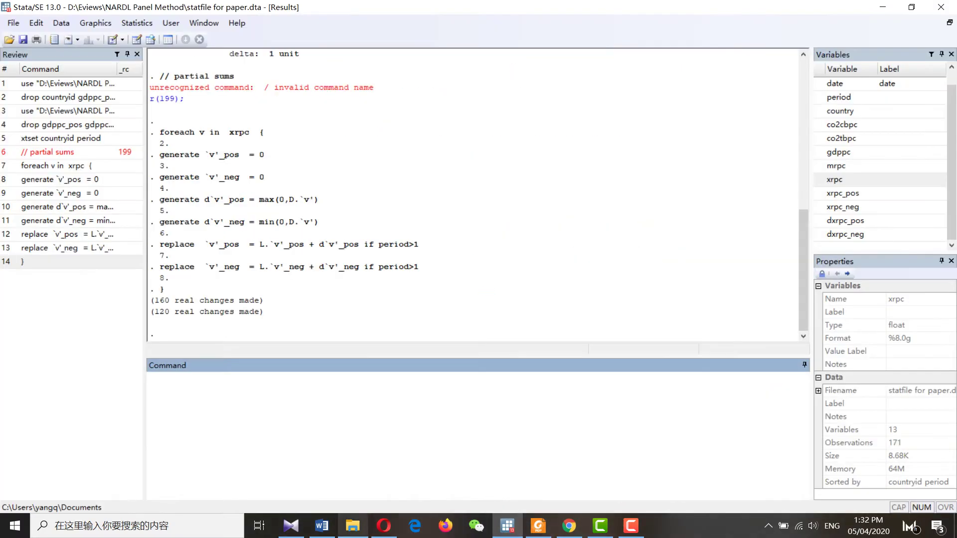
{"action": "left_click", "coordinate": [322, 526]}
{"action": "triple_click", "coordinate": [307, 419]}
{"action": "key", "text": "ctrl+c"}
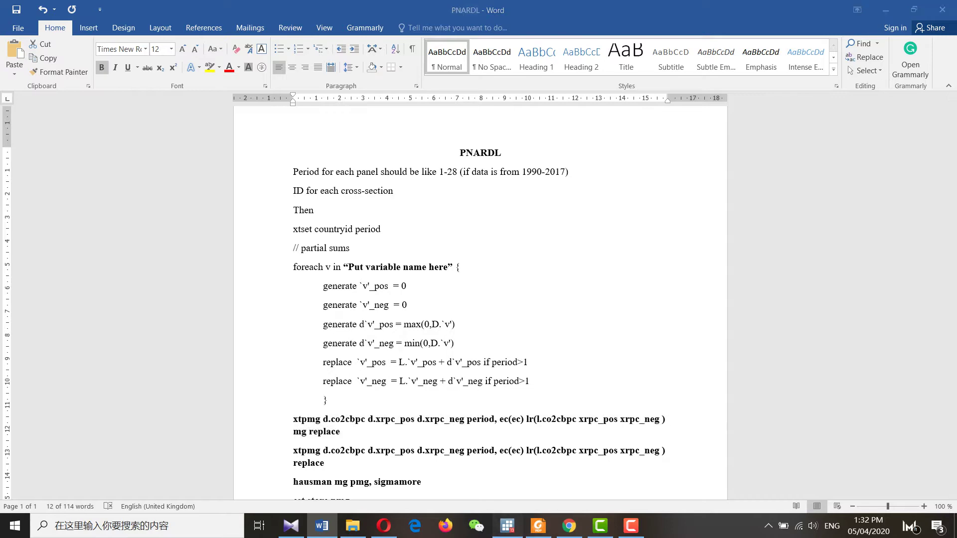
{"action": "key", "text": "alt+Tab"}
{"action": "key", "text": "ctrl+v"}
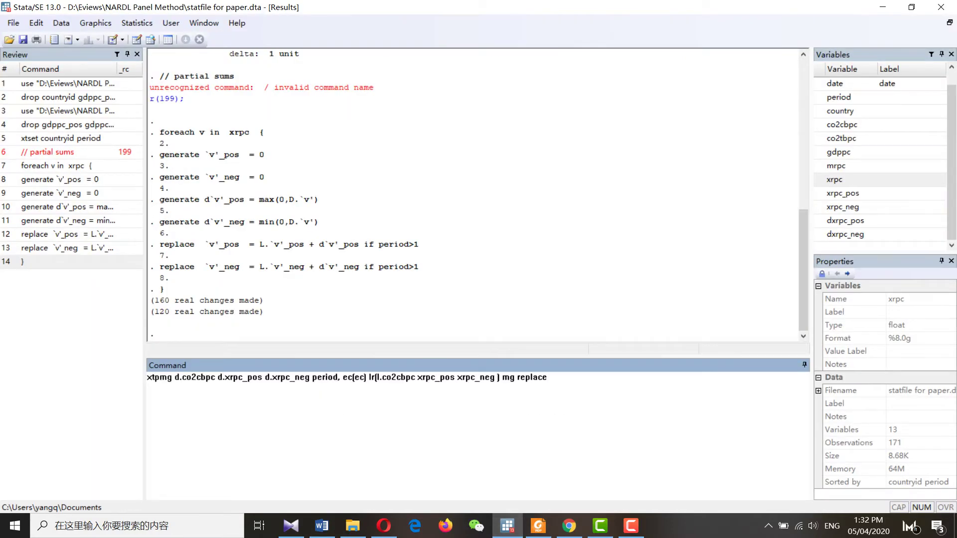
{"action": "key", "text": "Return"}
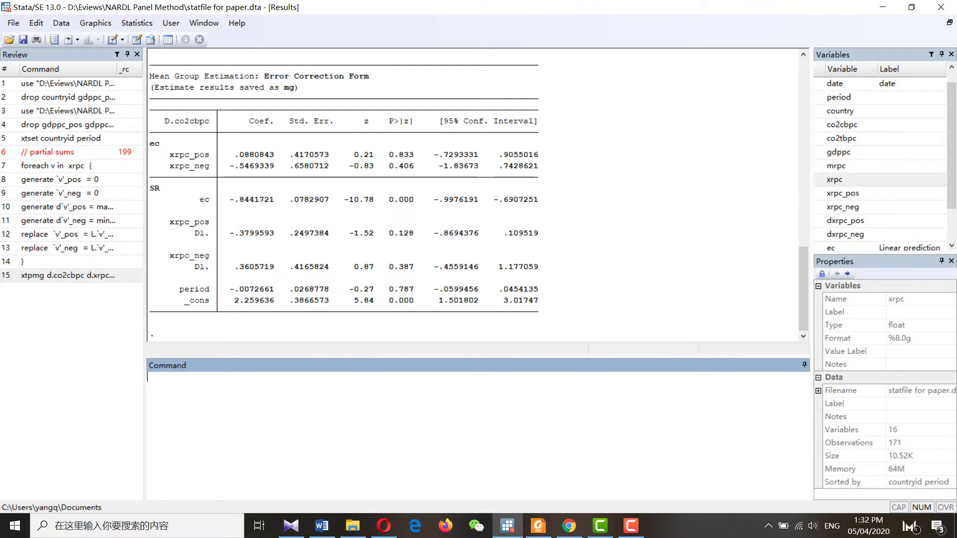
Examine the long-run xrpc_pos and xrpc_neg, error correction and short-run rows of the mean group estimation output.
{"action": "left_click_drag", "start_coordinate": [189, 154], "coordinate": [329, 155]}
{"action": "left_click_drag", "start_coordinate": [234, 166], "coordinate": [279, 166]}
{"action": "left_click_drag", "start_coordinate": [209, 200], "coordinate": [314, 200]}
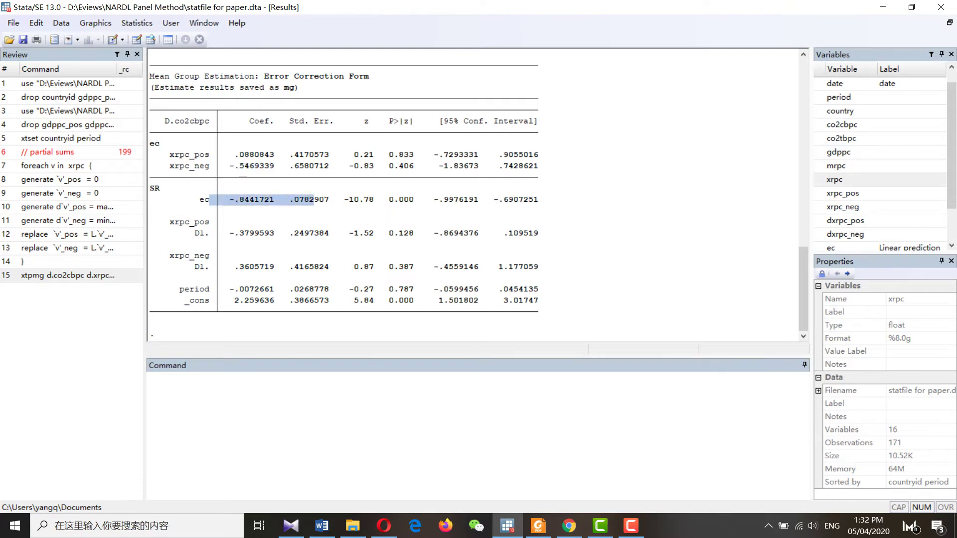
{"action": "left_click_drag", "start_coordinate": [225, 233], "coordinate": [309, 233]}
{"action": "left_click_drag", "start_coordinate": [215, 266], "coordinate": [218, 278]}
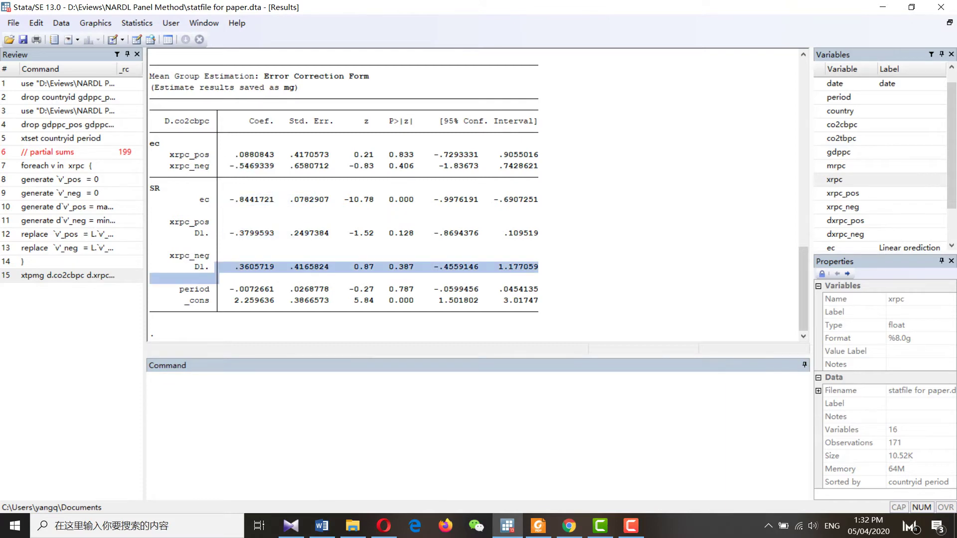
{"action": "left_click", "coordinate": [538, 525]}
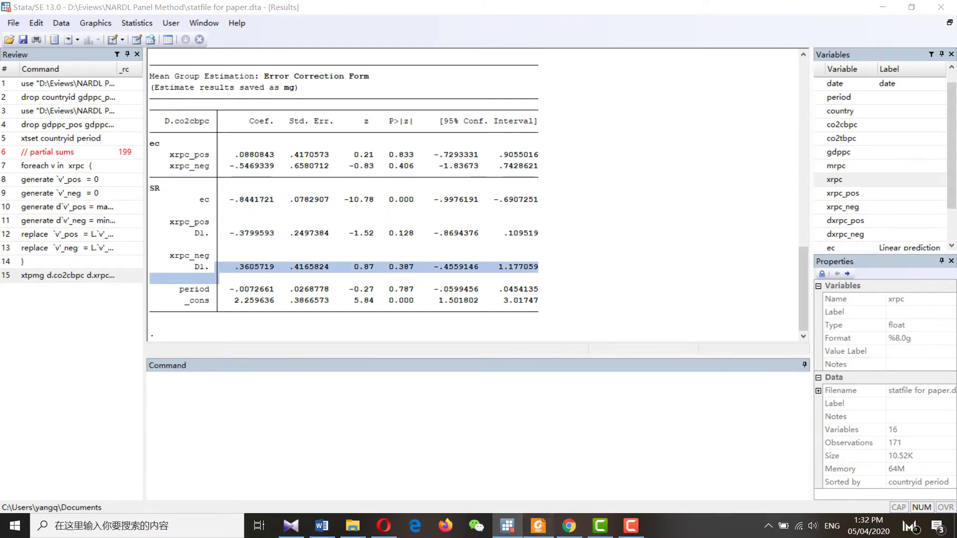
{"action": "left_click", "coordinate": [538, 526]}
Copy the second xtpmg command, without the mg option, from the PNARDL Word document and run the pooled mean group estimation in Stata.
{"action": "left_click", "coordinate": [321, 525]}
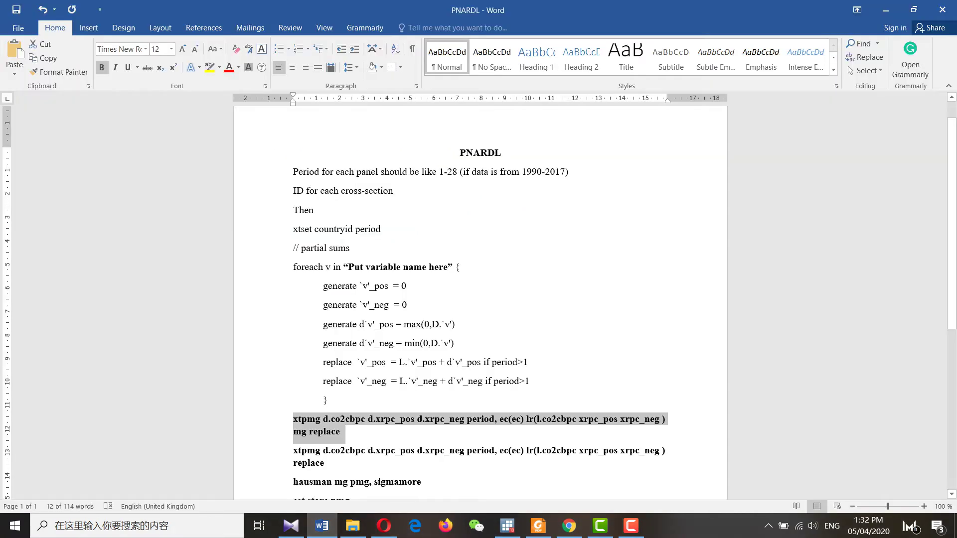
{"action": "triple_click", "coordinate": [457, 450]}
{"action": "key", "text": "ctrl+c"}
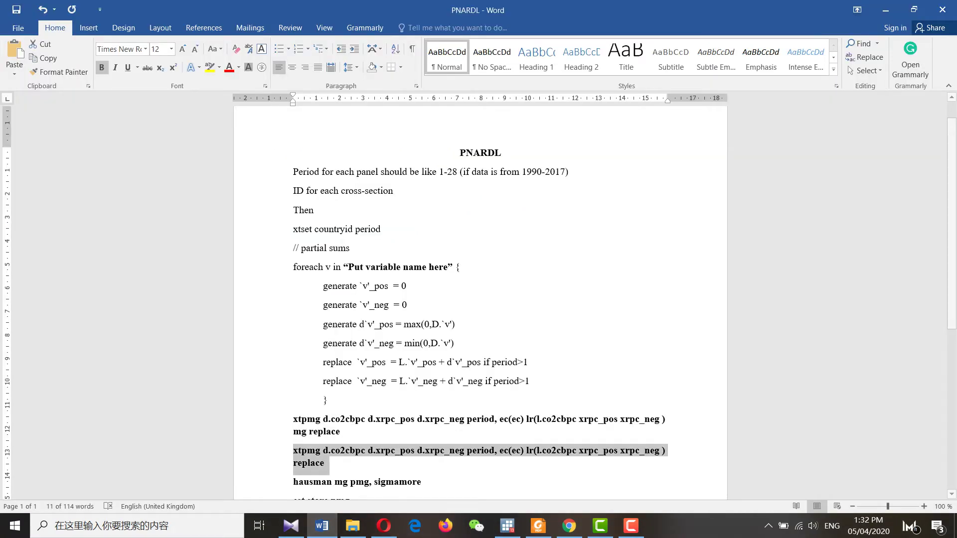
{"action": "key", "text": "alt+Tab"}
{"action": "key", "text": "ctrl+v"}
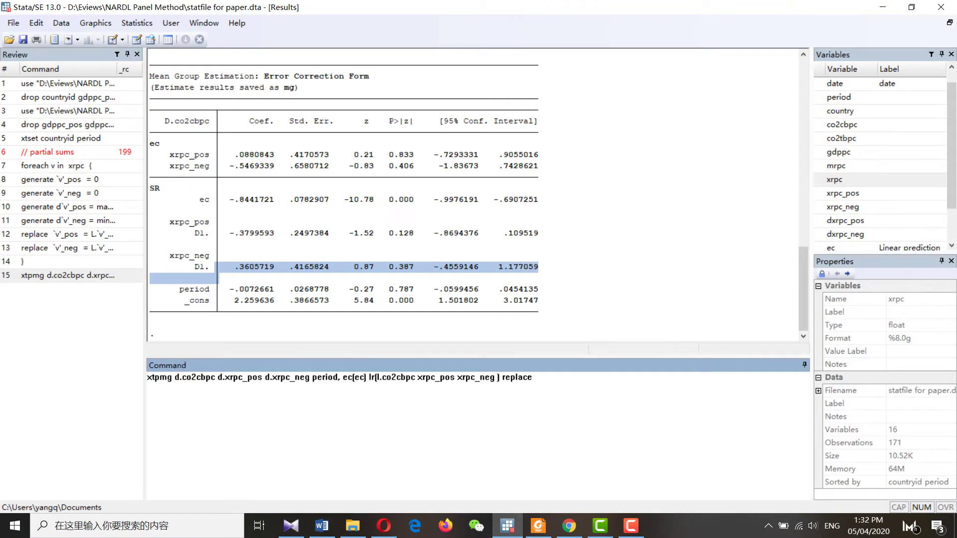
{"action": "key", "text": "Return"}
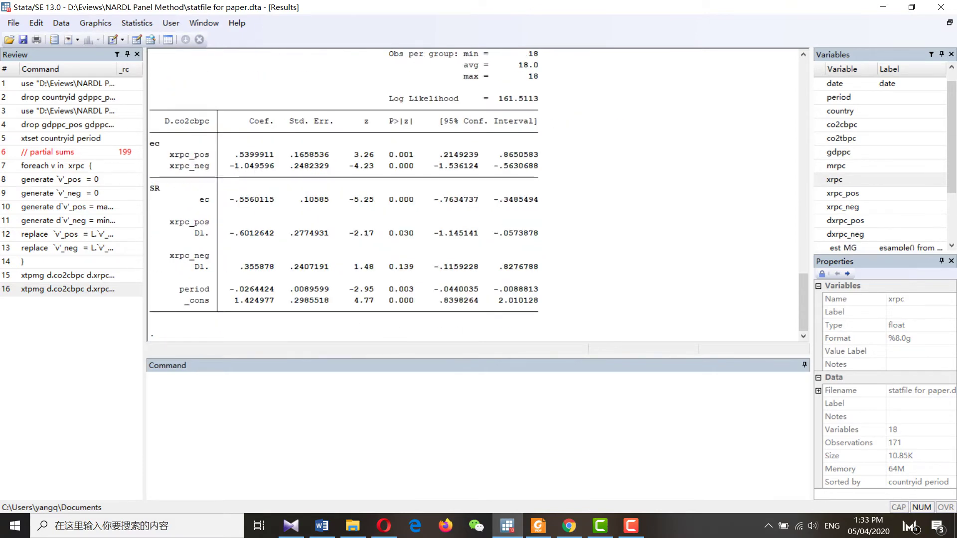
Copy "hausman mg pmg, sigmamore" from the PNARDL Word document and run the Hausman test in Stata.
{"action": "left_click", "coordinate": [538, 525]}
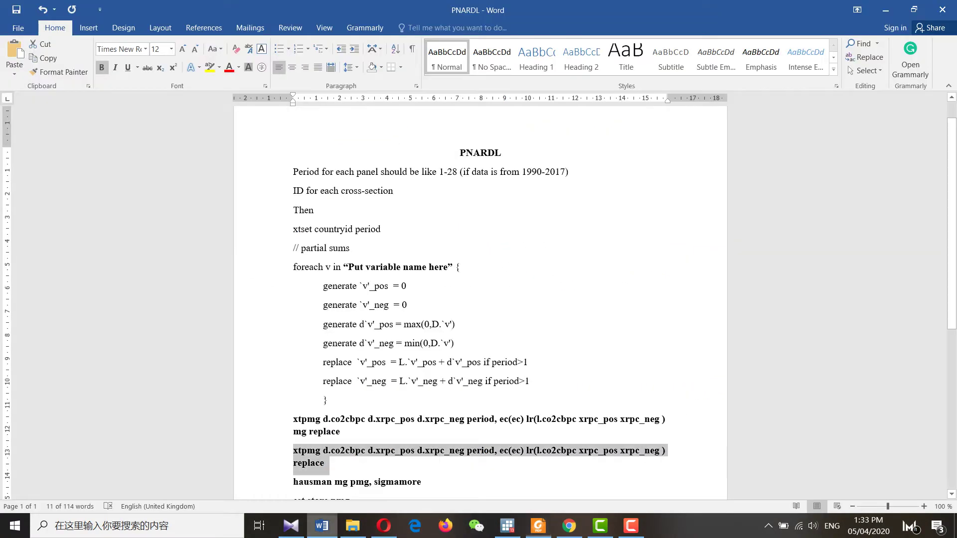
{"action": "left_click", "coordinate": [321, 525]}
{"action": "scroll", "coordinate": [480, 299], "scroll_direction": "down", "scroll_amount": 5}
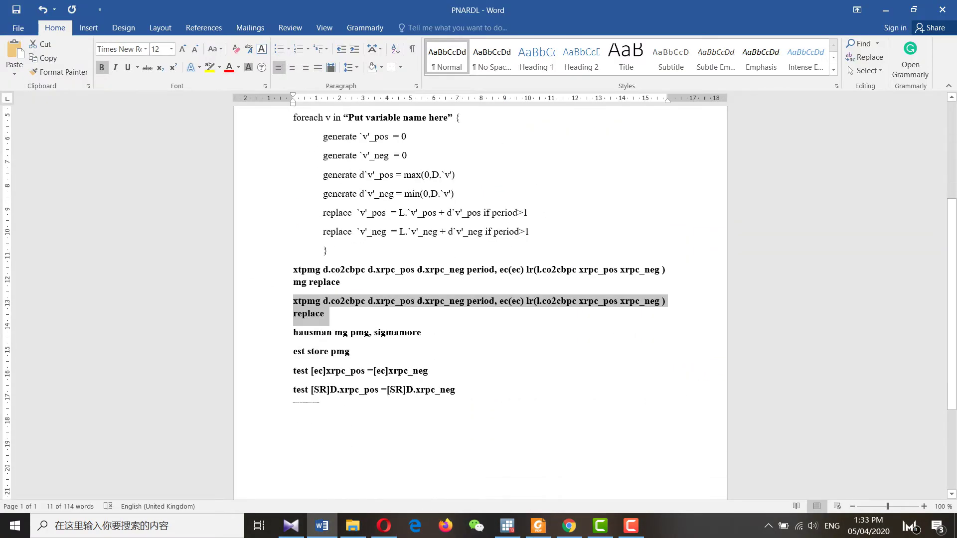
{"action": "triple_click", "coordinate": [357, 332]}
{"action": "left_click", "coordinate": [537, 525]}
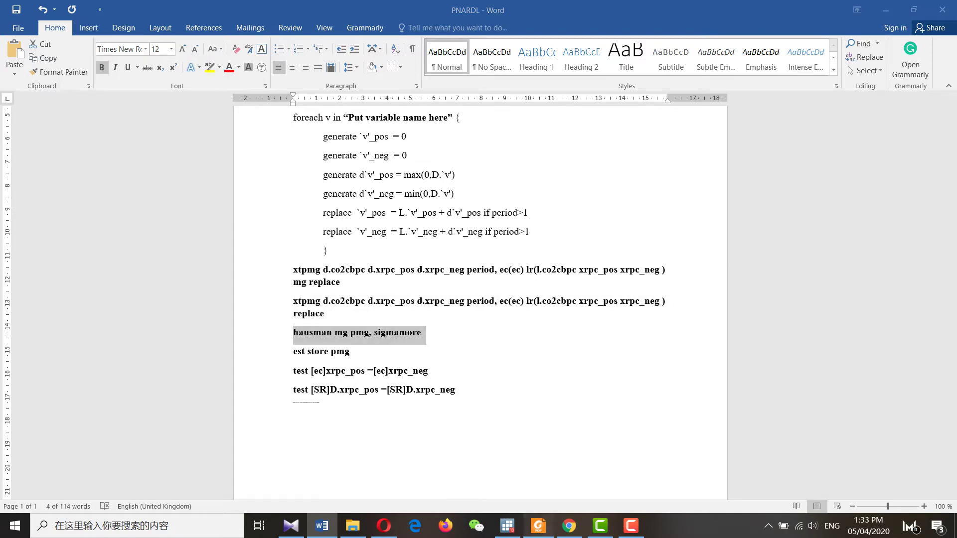
{"action": "key", "text": "ctrl+c"}
{"action": "left_click", "coordinate": [538, 526]}
{"action": "left_click", "coordinate": [507, 526]}
{"action": "key", "text": "ctrl+v"}
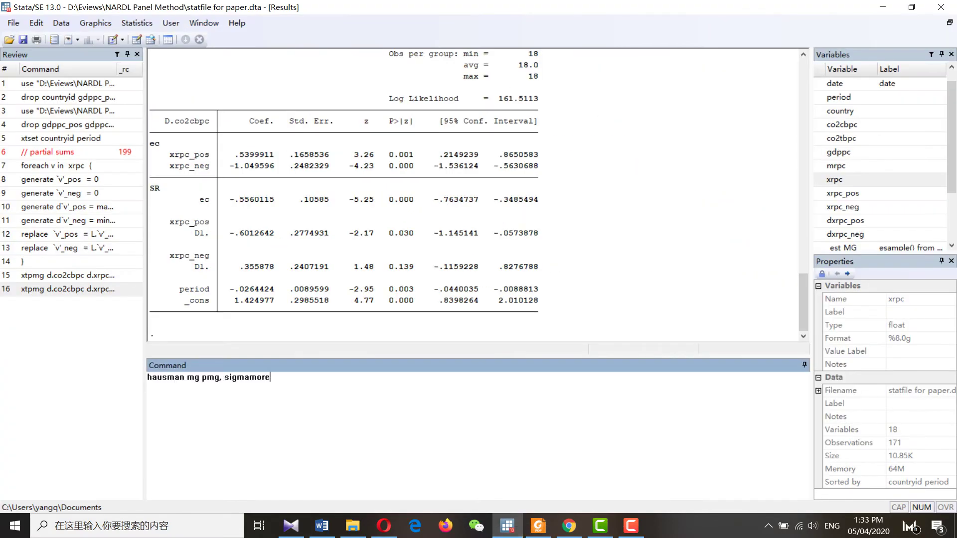
{"action": "key", "text": "Return"}
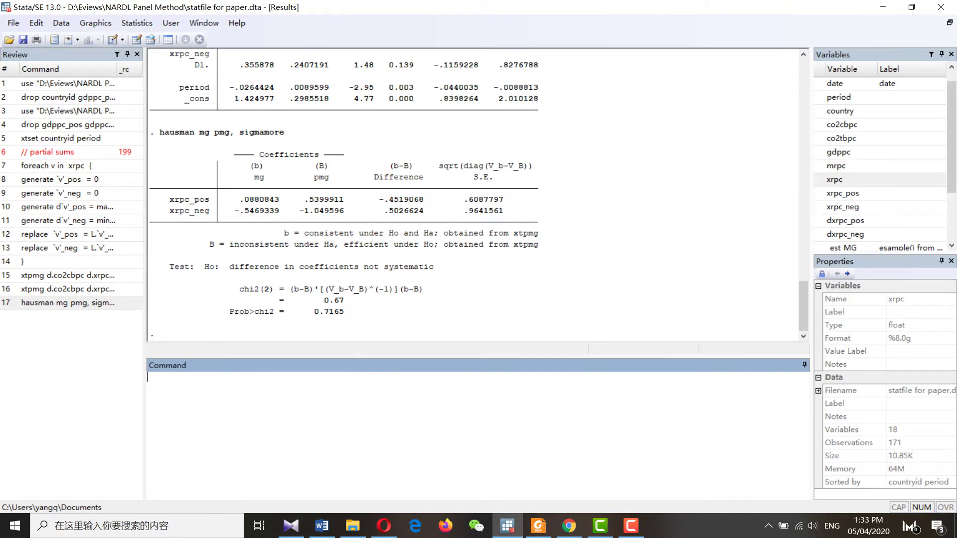
Consult the Hausman test discussion in the Panel ARDL paper in Foxit Reader, and rerun the xtpmg command without the mg option in Stata.
{"action": "left_click", "coordinate": [538, 526]}
{"action": "scroll", "coordinate": [486, 271], "scroll_direction": "down", "scroll_amount": 3}
{"action": "scroll", "coordinate": [485, 272], "scroll_direction": "down", "scroll_amount": 10}
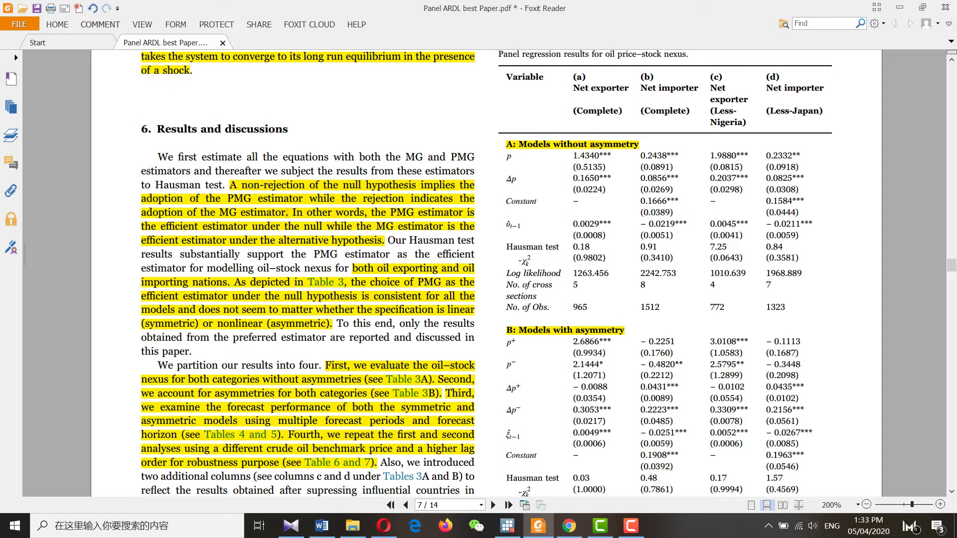
{"action": "left_click", "coordinate": [507, 526]}
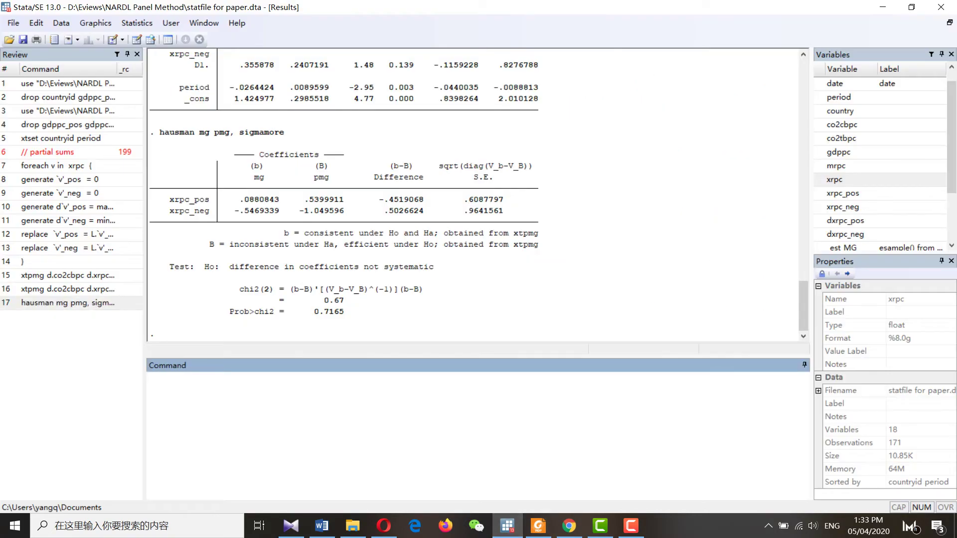
{"action": "left_click", "coordinate": [68, 289]}
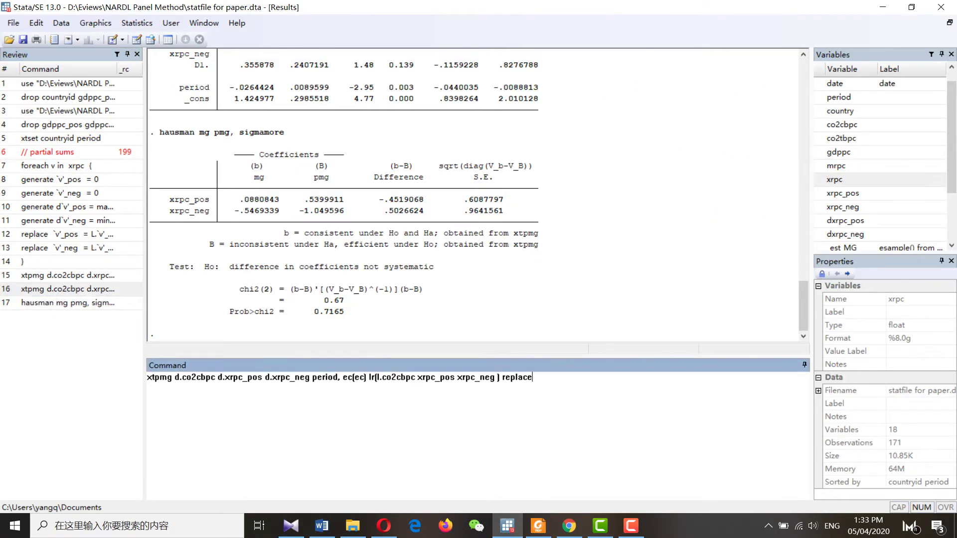
{"action": "key", "text": "Return"}
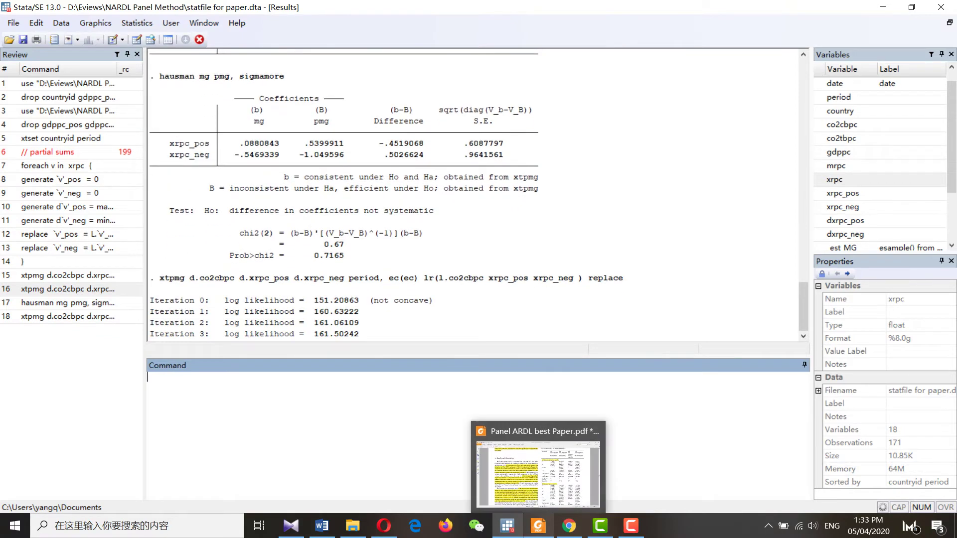
Review the asymmetric model results in the Panel ARDL paper, and run "test [ec]xrpc_pos =[ec]xrpc_neg" from the PNARDL Word document in Stata.
{"action": "mouse_move", "coordinate": [507, 526]}
{"action": "left_click", "coordinate": [538, 526]}
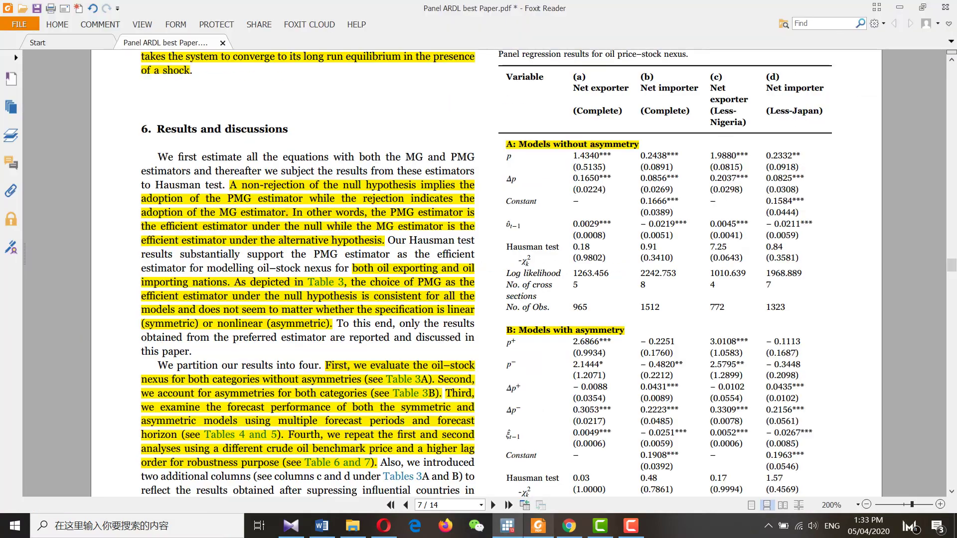
{"action": "scroll", "coordinate": [478, 274], "scroll_direction": "down", "scroll_amount": 3}
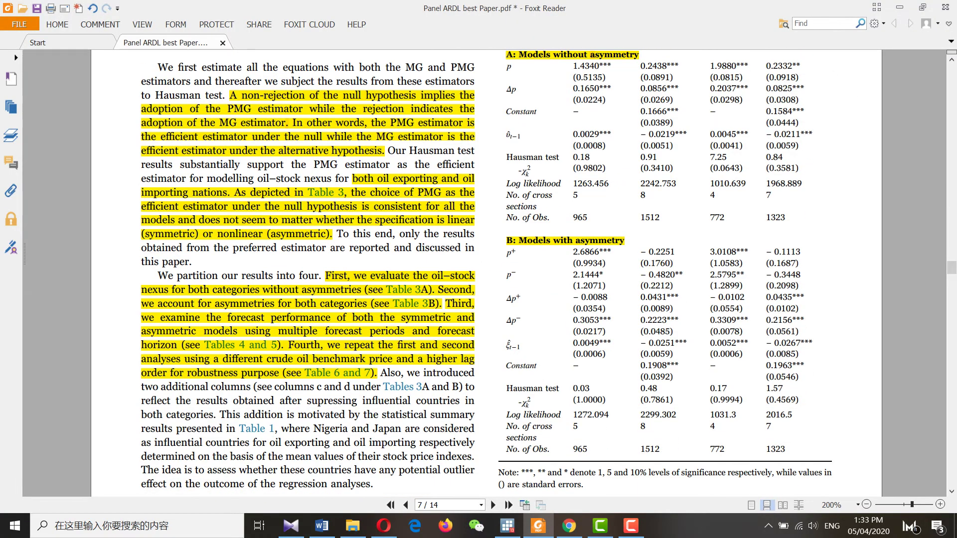
{"action": "scroll", "coordinate": [478, 274], "scroll_direction": "down", "scroll_amount": 15}
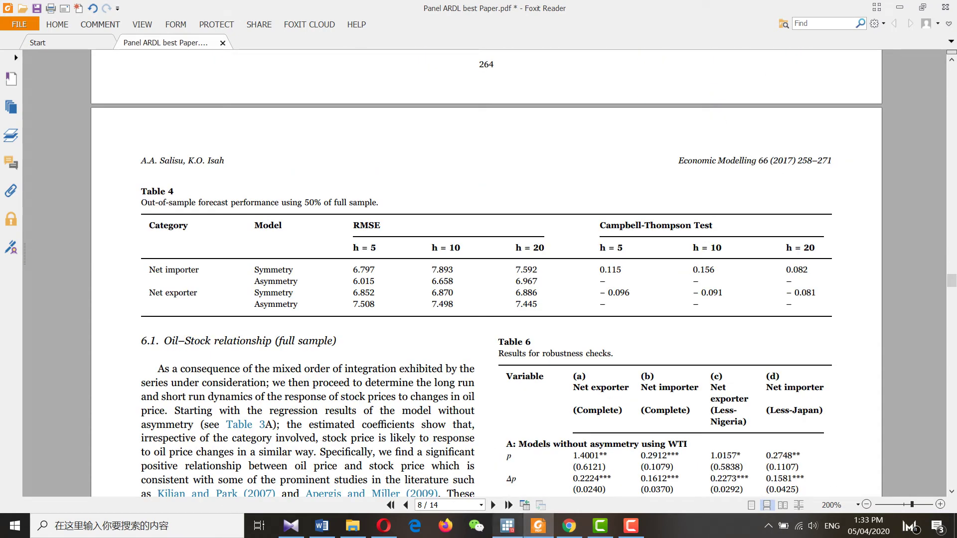
{"action": "left_click", "coordinate": [507, 526]}
{"action": "left_click", "coordinate": [321, 525]}
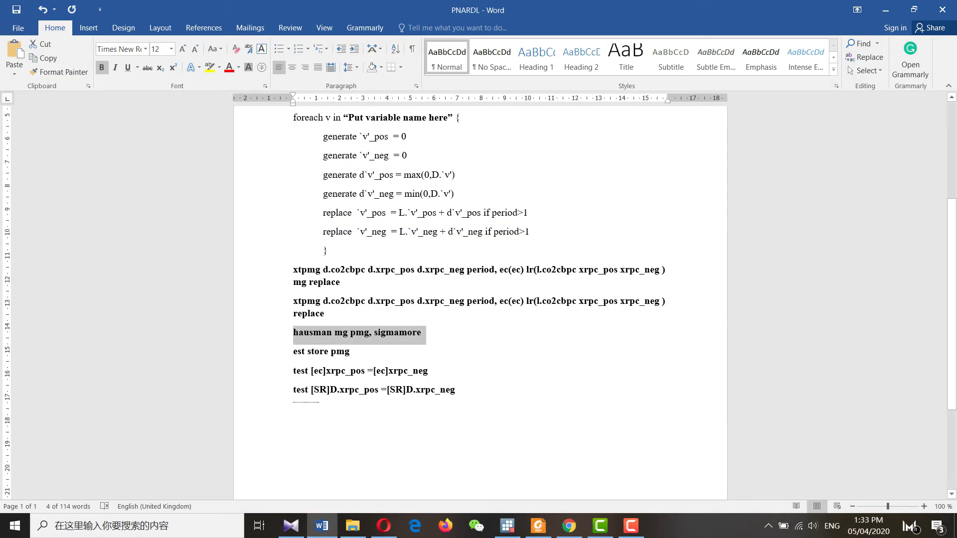
{"action": "left_click_drag", "start_coordinate": [293, 371], "coordinate": [432, 371]}
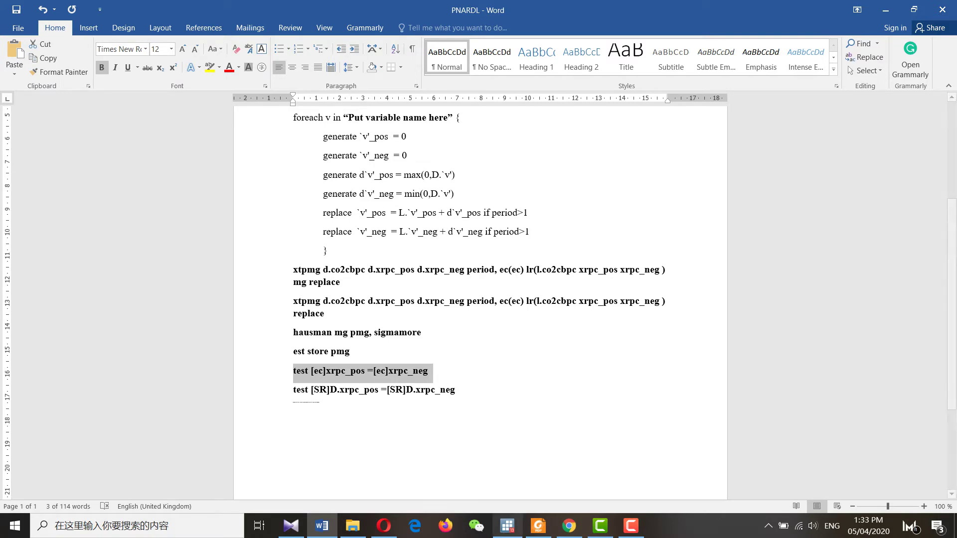
{"action": "left_click", "coordinate": [507, 526]}
{"action": "key", "text": "ctrl+v"}
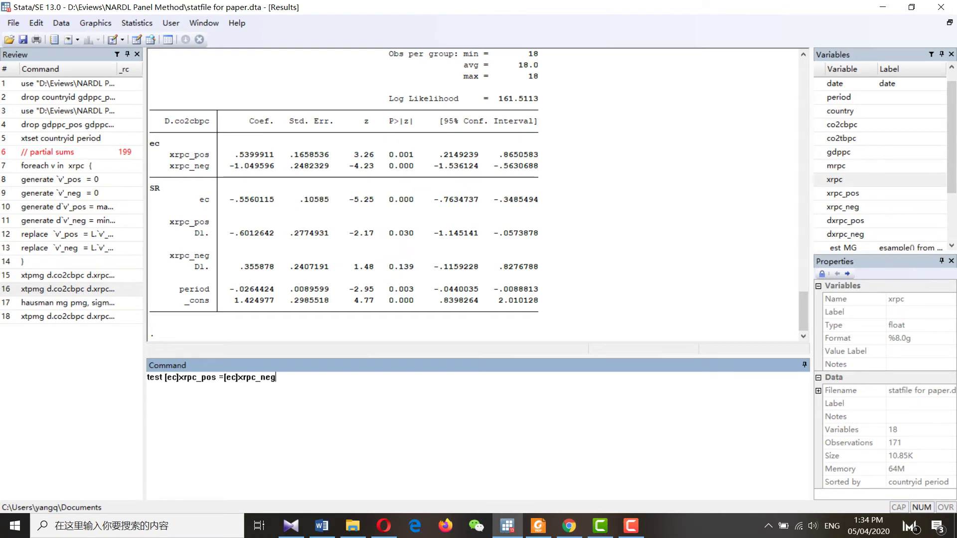
{"action": "key", "text": "Return"}
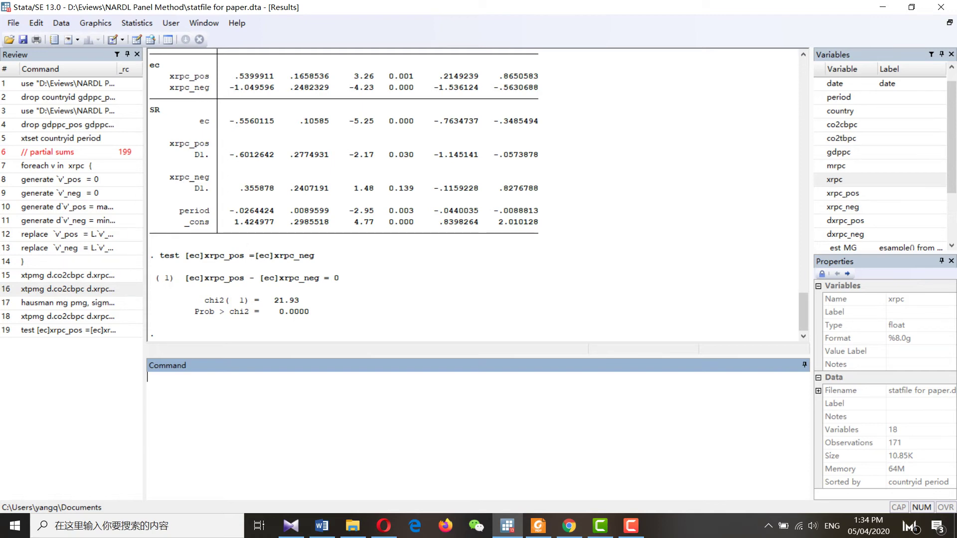
Copy "test [SR]D.xrpc_pos =[SR]D.xrpc_neg" from the PNARDL Word document and run the short-run asymmetry test in Stata.
{"action": "left_click", "coordinate": [538, 526]}
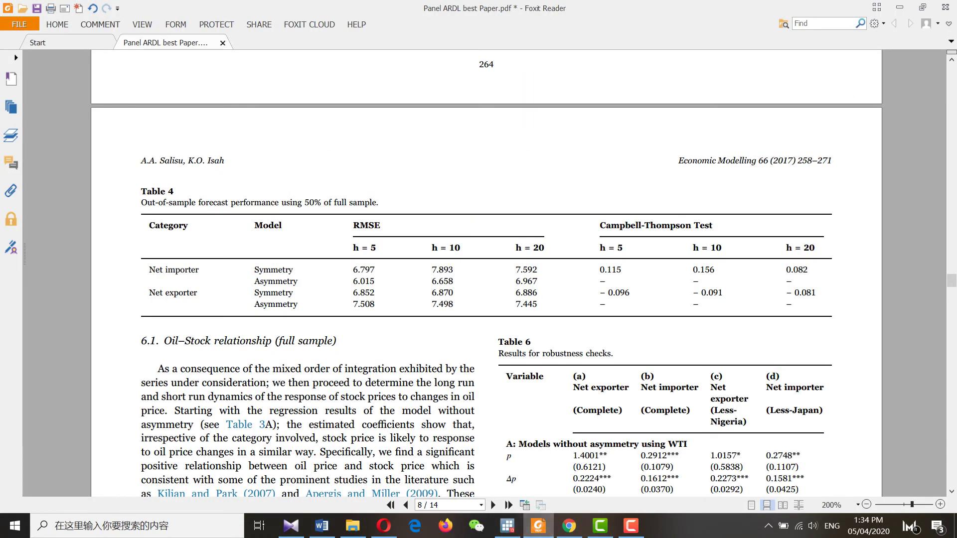
{"action": "left_click", "coordinate": [538, 525]}
{"action": "left_click", "coordinate": [321, 525]}
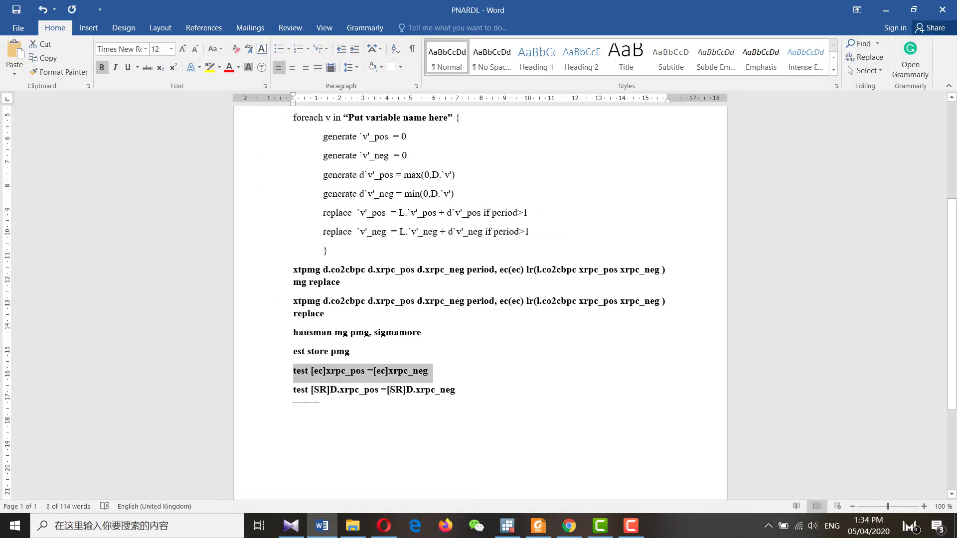
{"action": "left_click_drag", "start_coordinate": [293, 389], "coordinate": [461, 390]}
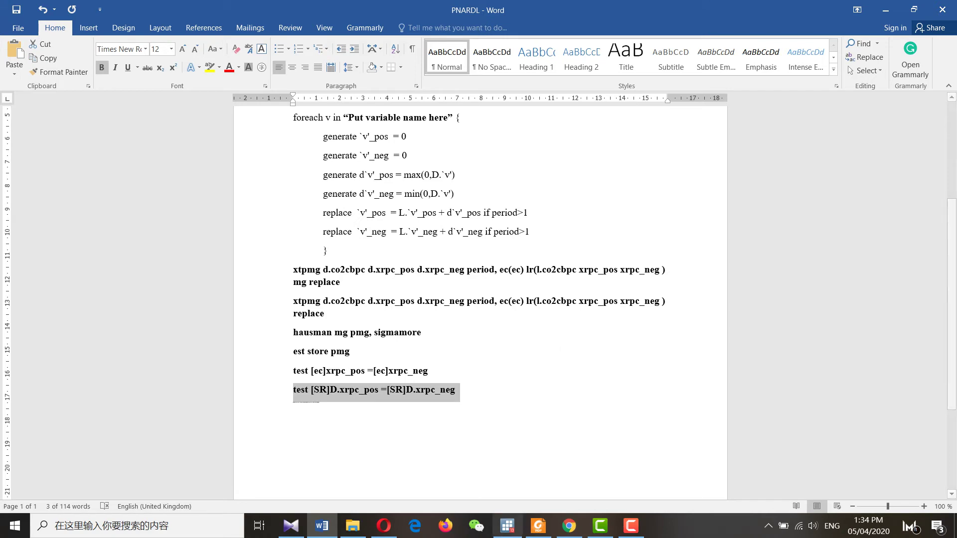
{"action": "key", "text": "alt+Tab"}
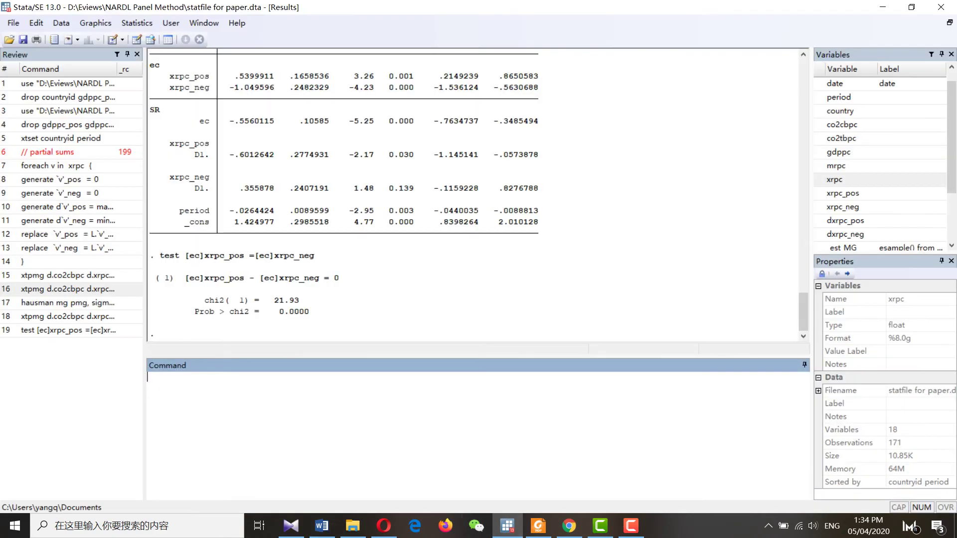
{"action": "key", "text": "ctrl+v"}
{"action": "key", "text": "Return"}
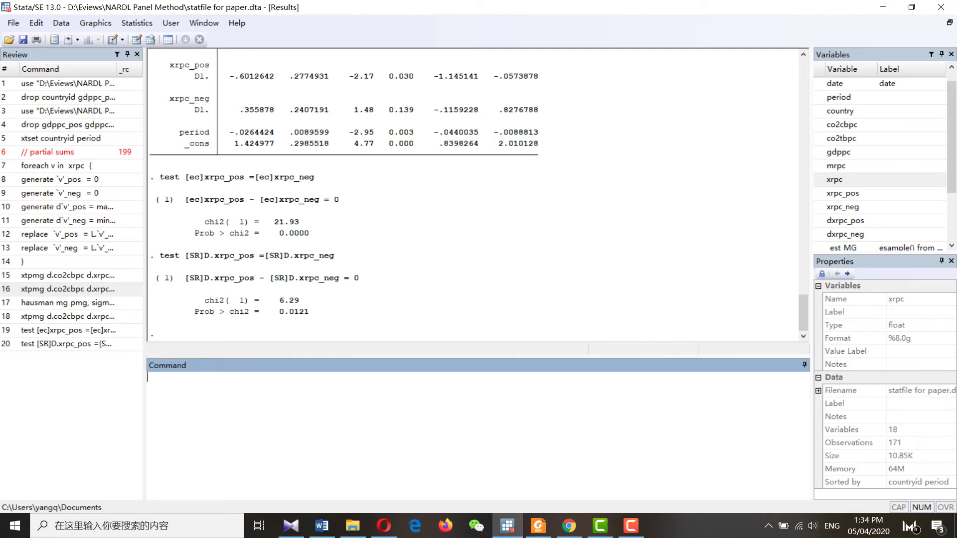
Review the Stata output from the panel setup and xrpc partial sums through the MG and PMG estimations, Hausman test and both asymmetry tests.
{"action": "key", "text": "alt+Tab"}
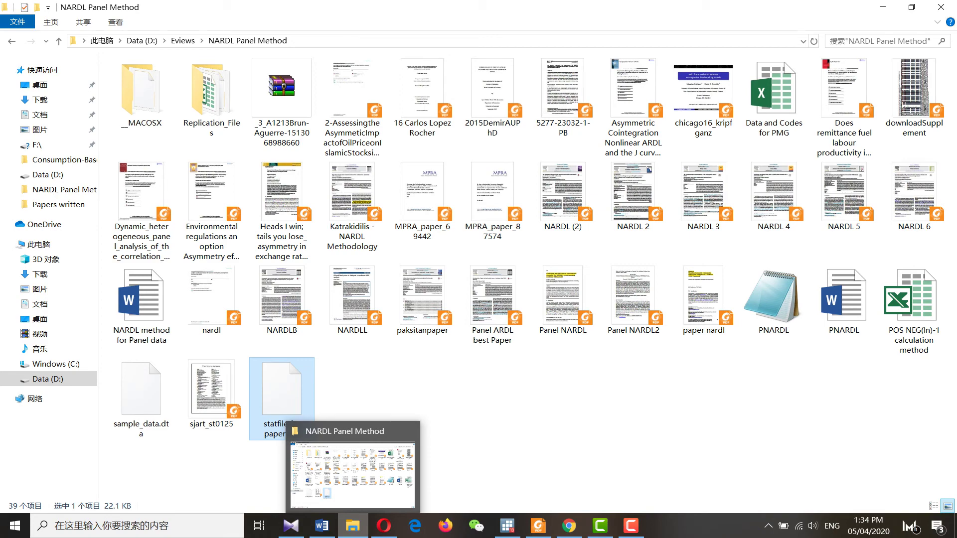
{"action": "left_click", "coordinate": [353, 525]}
{"action": "left_click_drag", "start_coordinate": [300, 302], "coordinate": [150, 219]}
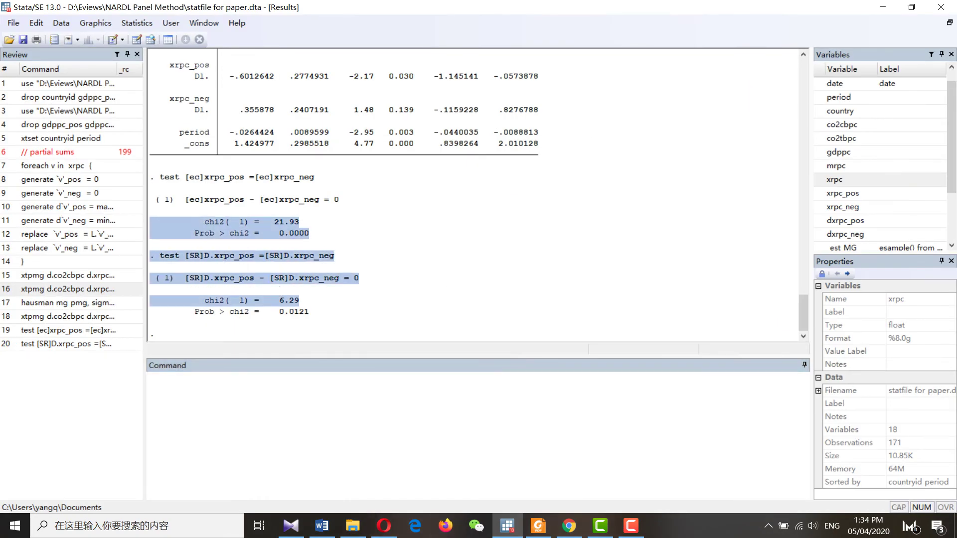
{"action": "scroll", "coordinate": [479, 195], "scroll_direction": "up", "scroll_amount": 15}
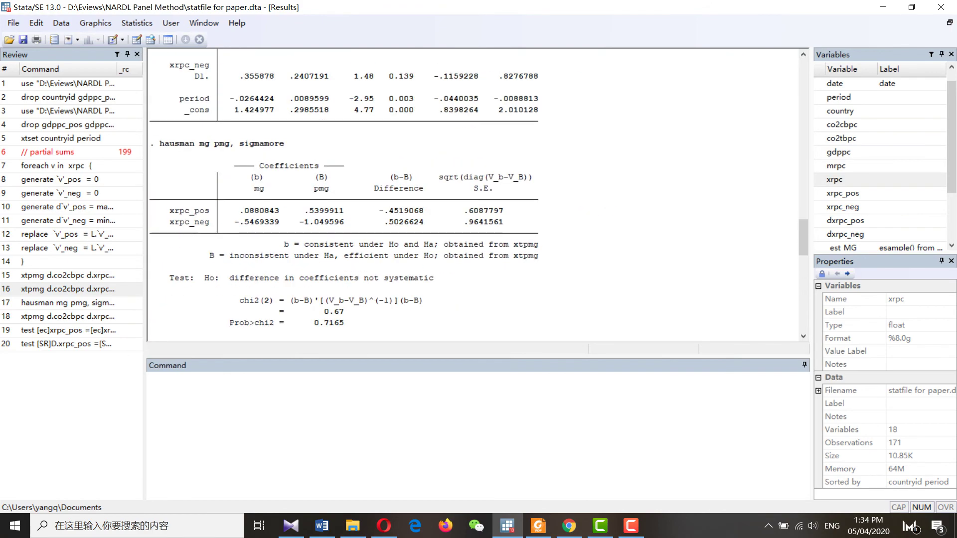
{"action": "scroll", "coordinate": [473, 194], "scroll_direction": "up", "scroll_amount": 18}
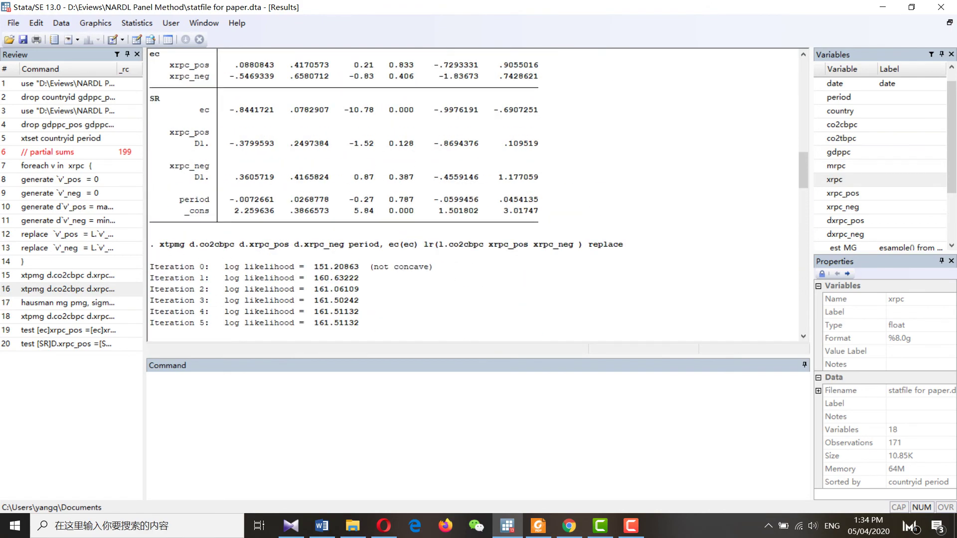
{"action": "scroll", "coordinate": [478, 194], "scroll_direction": "up", "scroll_amount": 16}
{"action": "scroll", "coordinate": [478, 195], "scroll_direction": "up", "scroll_amount": 5}
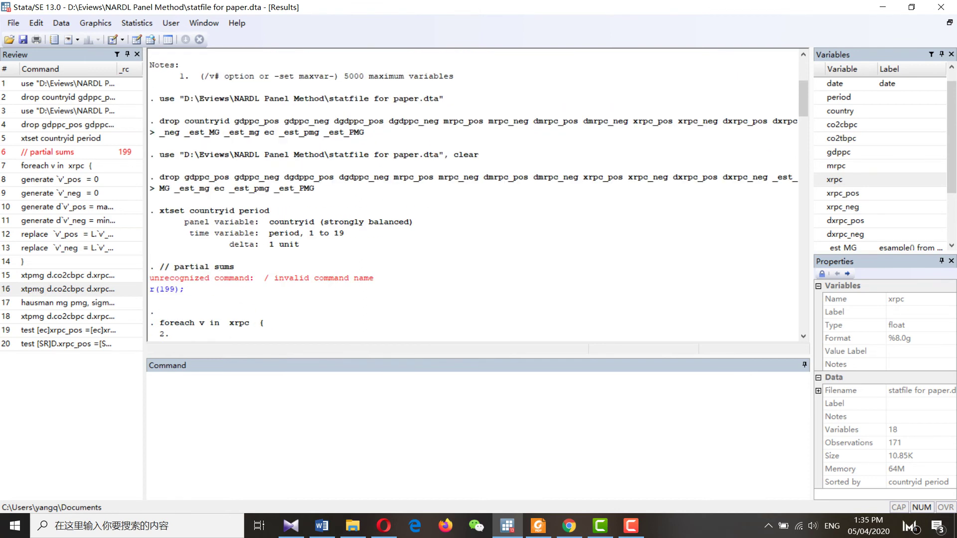
{"action": "scroll", "coordinate": [478, 195], "scroll_direction": "down", "scroll_amount": 6}
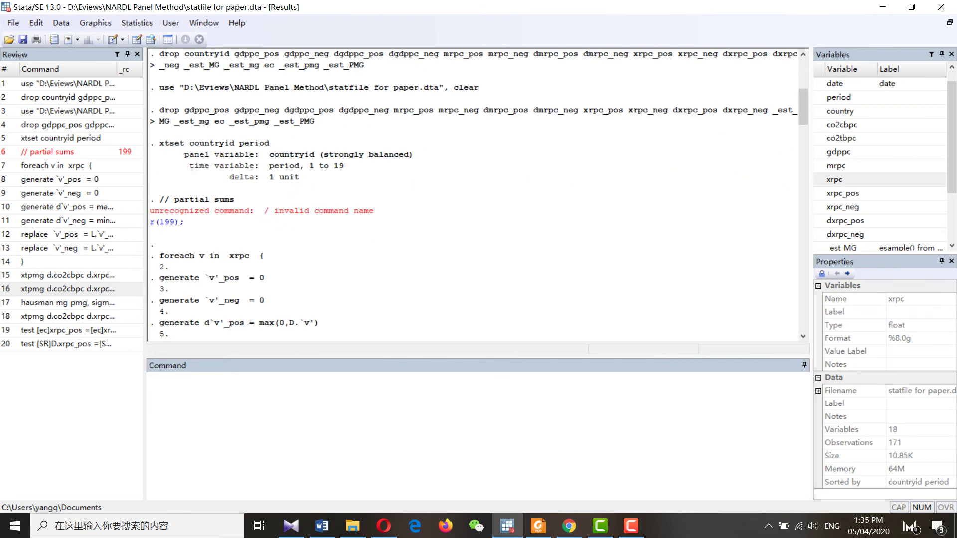
{"action": "left_click_drag", "start_coordinate": [150, 143], "coordinate": [249, 234]}
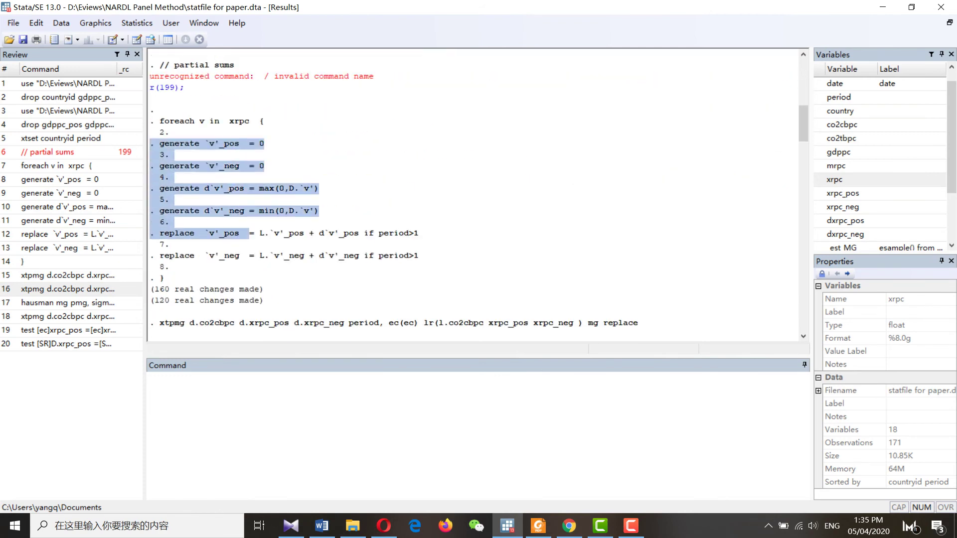
{"action": "left_click", "coordinate": [249, 233]}
{"action": "scroll", "coordinate": [478, 194], "scroll_direction": "down", "scroll_amount": 6}
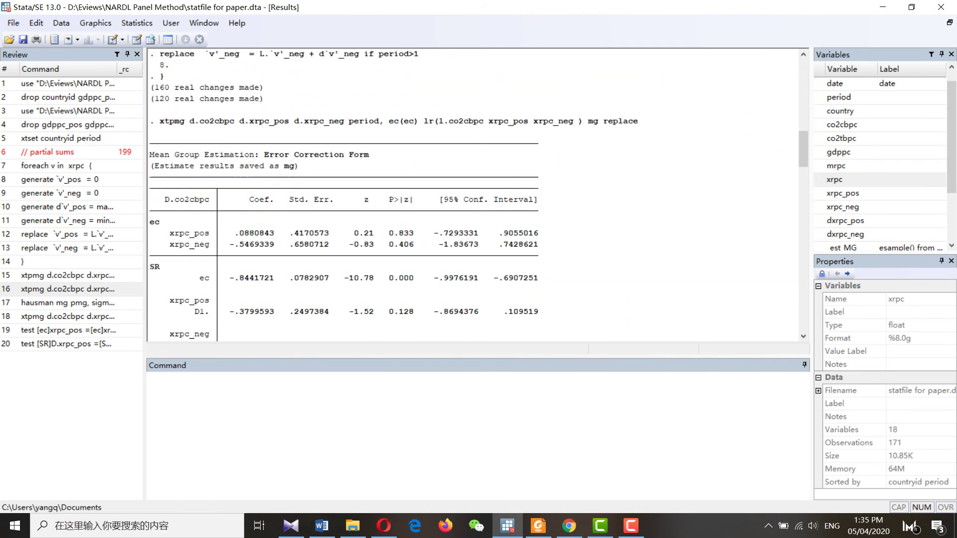
{"action": "scroll", "coordinate": [478, 194], "scroll_direction": "down", "scroll_amount": 20}
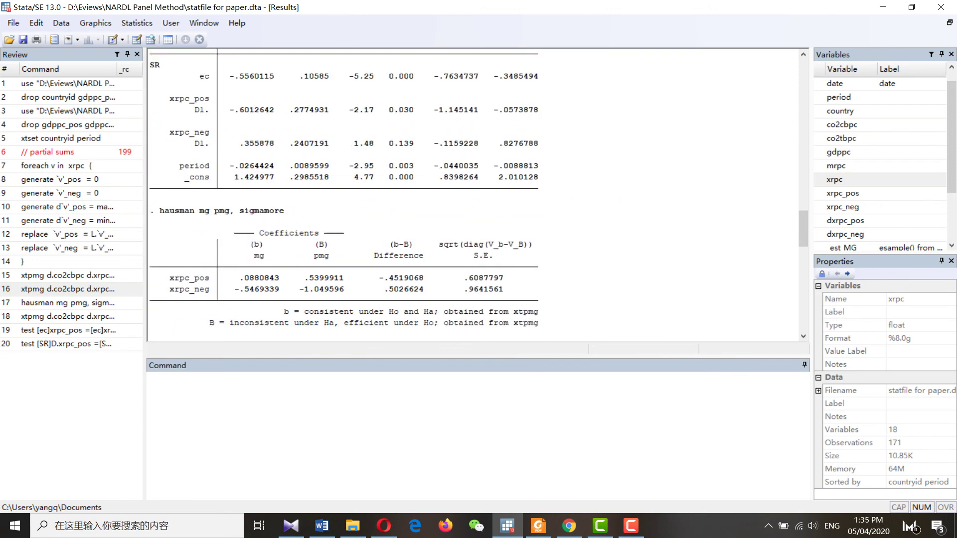
{"action": "scroll", "coordinate": [473, 194], "scroll_direction": "down", "scroll_amount": 4}
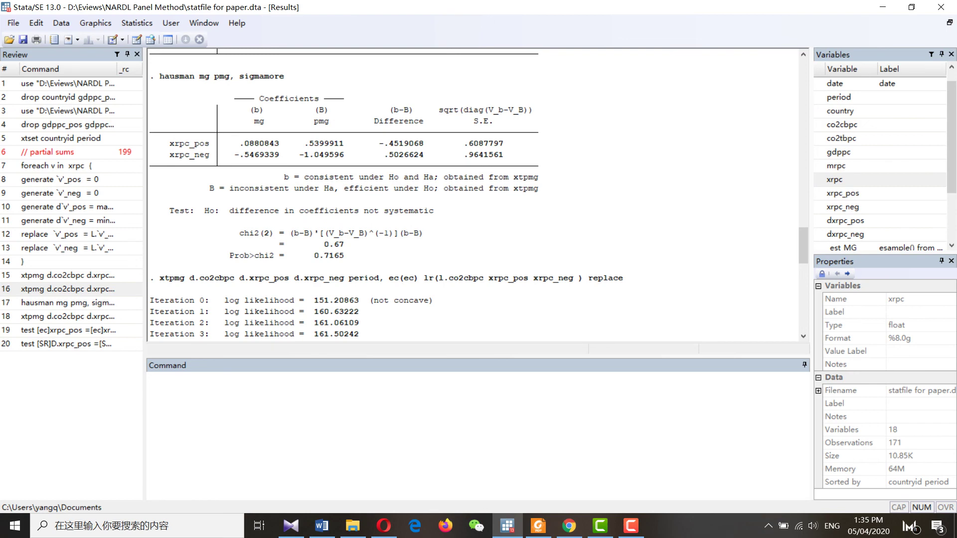
{"action": "scroll", "coordinate": [473, 194], "scroll_direction": "down", "scroll_amount": 4}
{"action": "scroll", "coordinate": [474, 194], "scroll_direction": "down", "scroll_amount": 5}
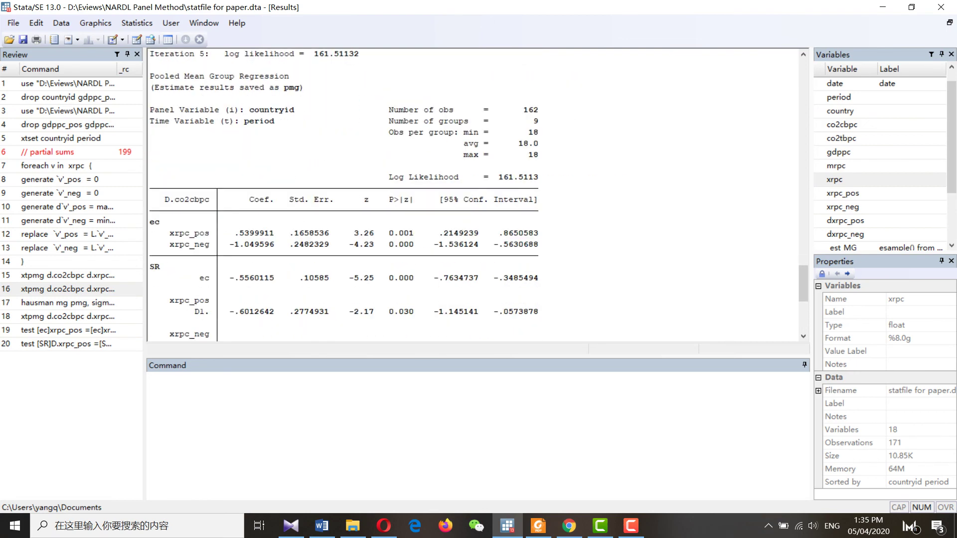
{"action": "scroll", "coordinate": [473, 194], "scroll_direction": "down", "scroll_amount": 3}
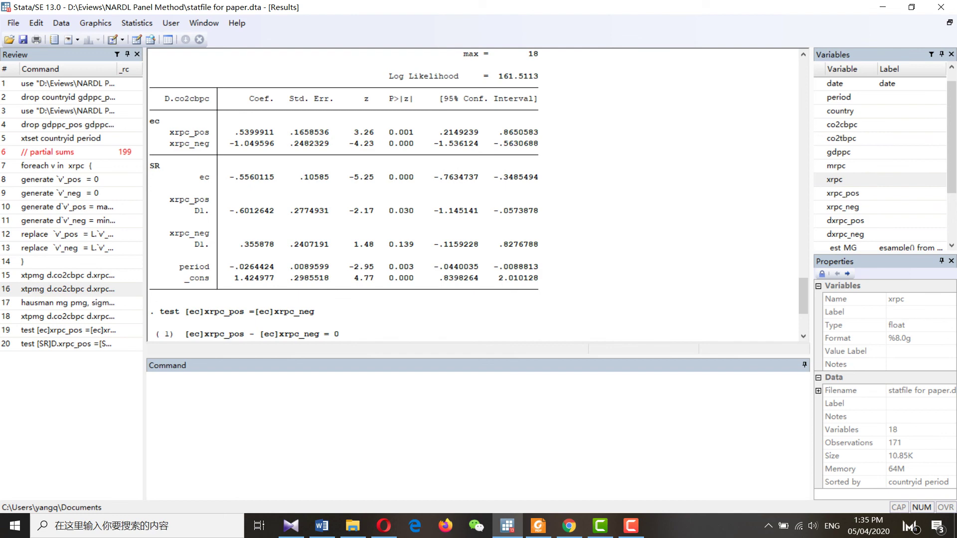
{"action": "scroll", "coordinate": [473, 194], "scroll_direction": "down", "scroll_amount": 2}
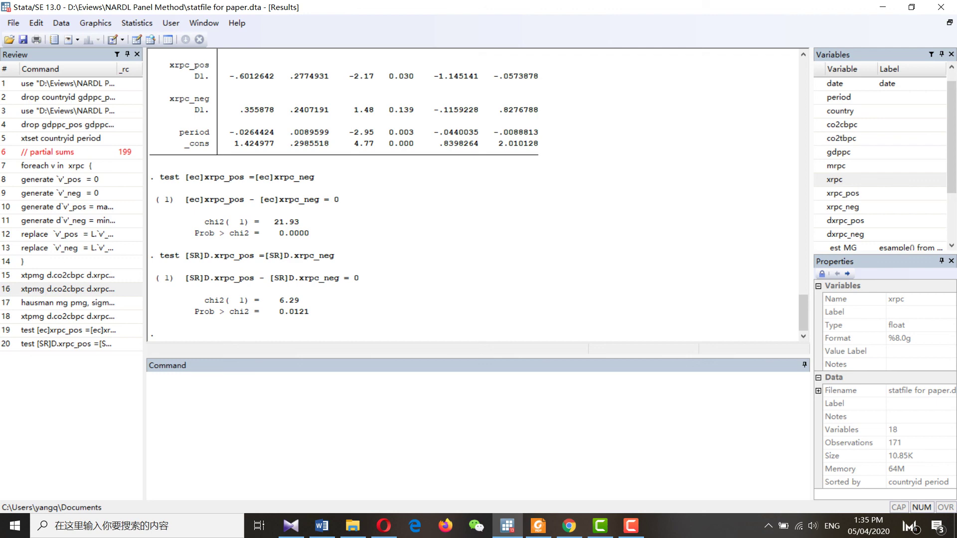
{"action": "left_click", "coordinate": [631, 525]}
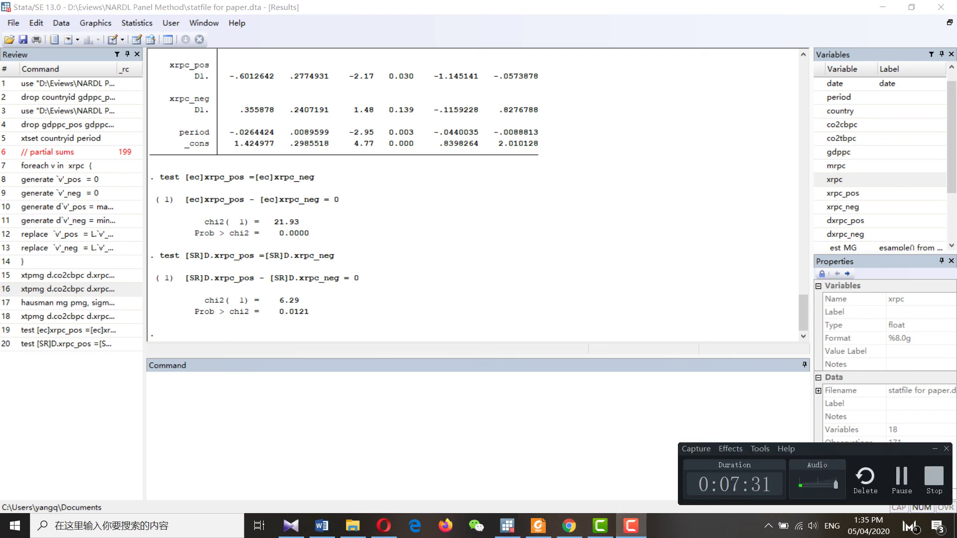